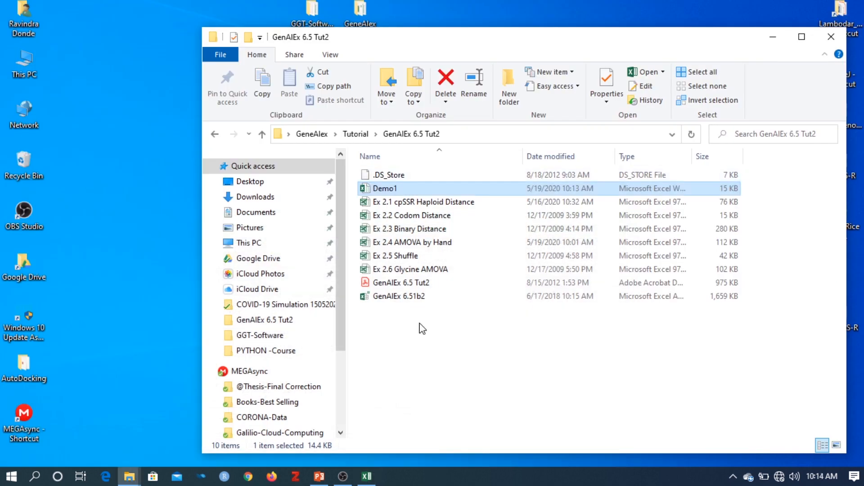
- Load the GenAlEx 6.51b2 add-in and calculate Demo1's total codominant-genotypic genetic distances as a sample-labelled square matrix on a worksheet
double_click(416, 301)
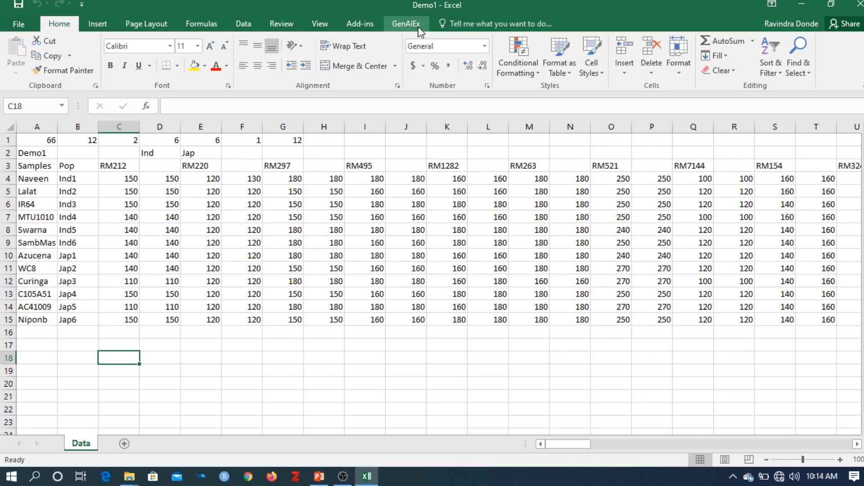
left_click(405, 24)
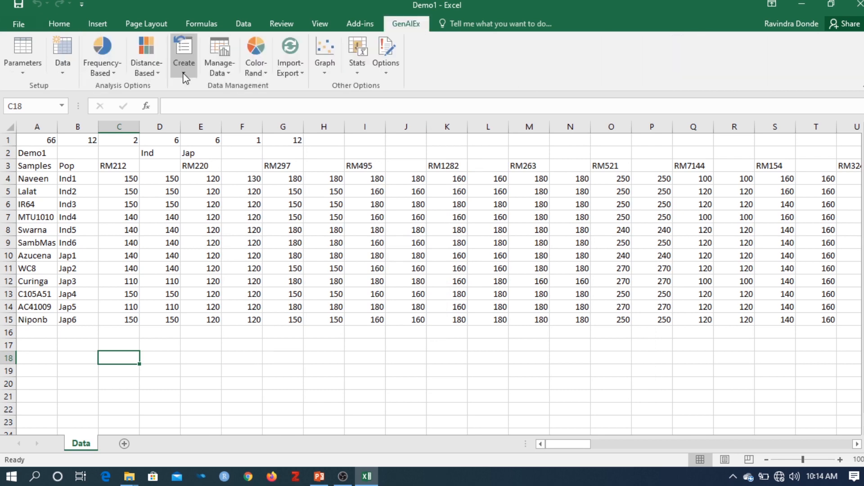
left_click(156, 75)
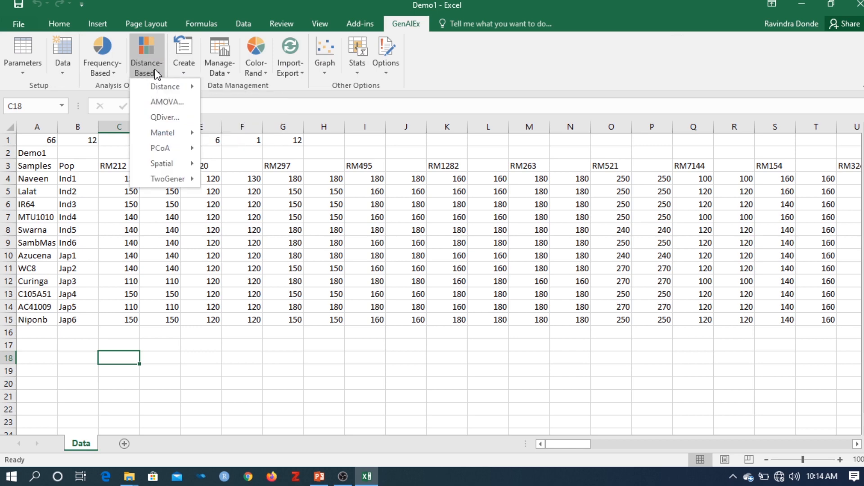
mouse_move(161, 88)
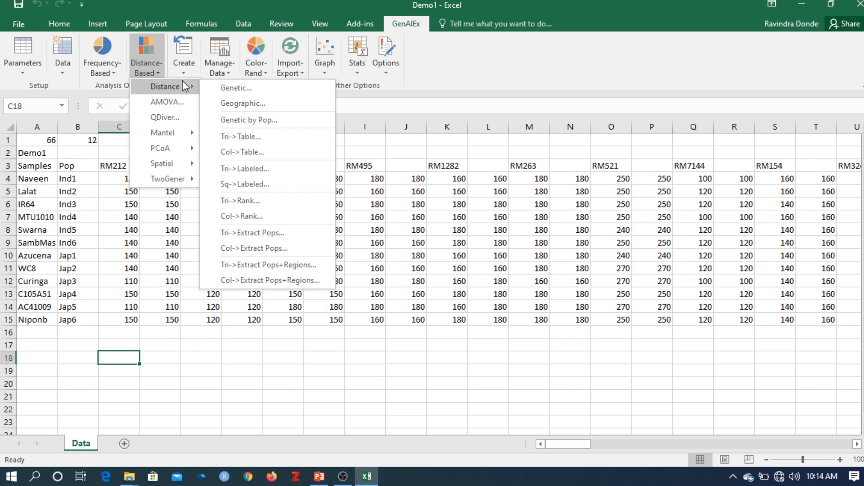
left_click(232, 88)
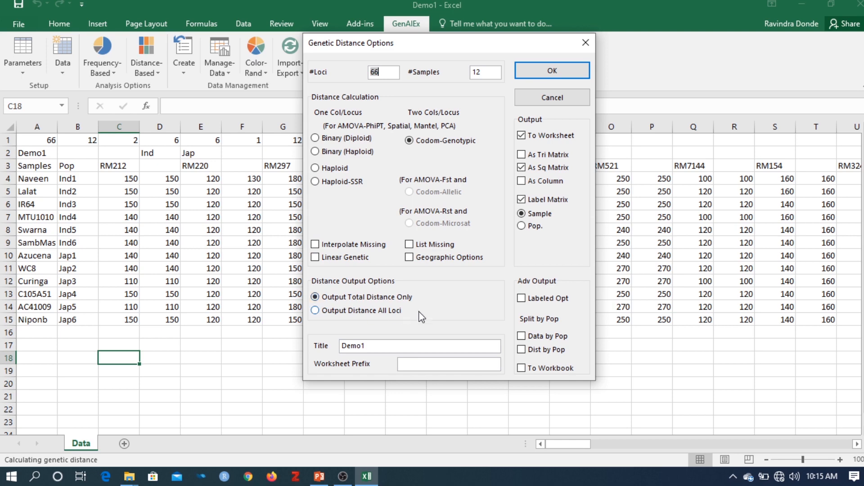
left_click(550, 72)
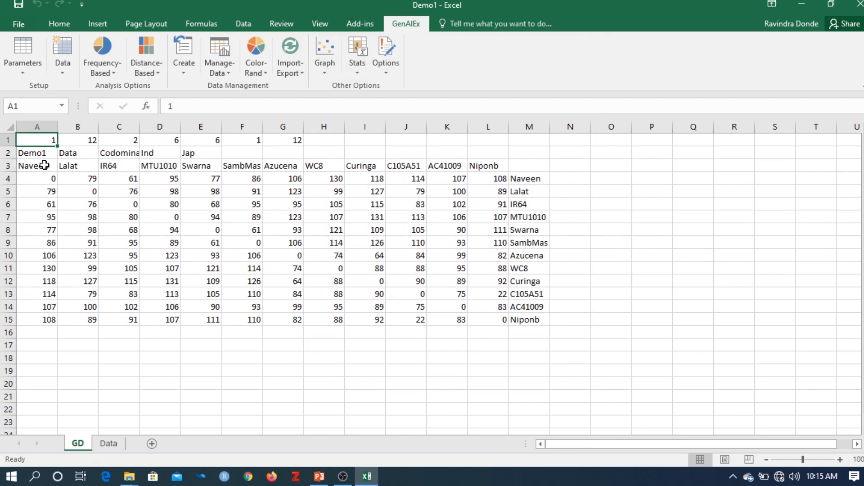
left_click(527, 180)
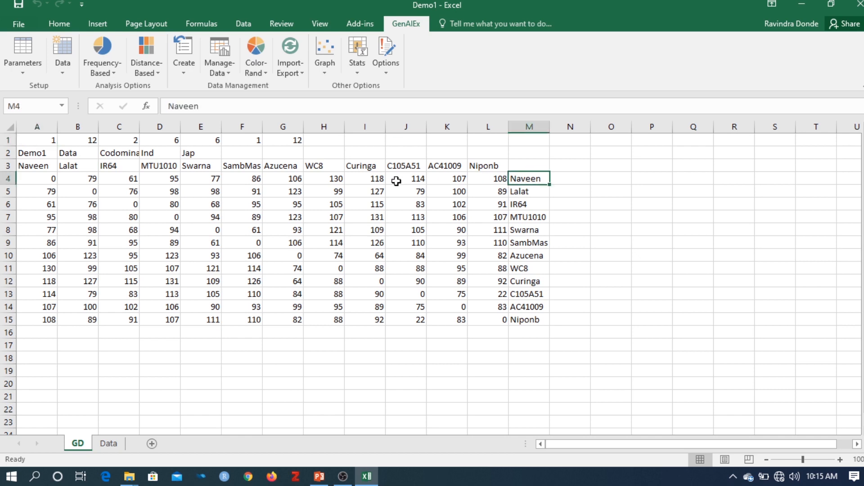
left_click(46, 179)
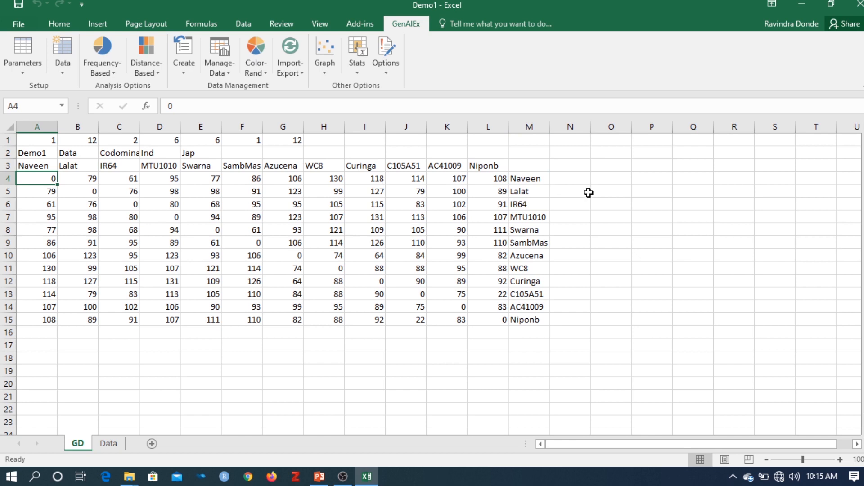
left_click(80, 192)
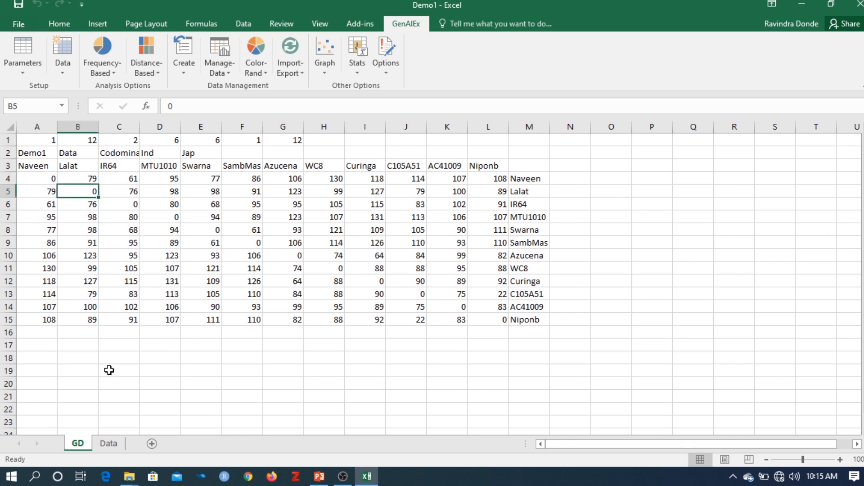
- Start an AMOVA on the Data sheet's raw data, using Codom-Allelic distance with a square matrix labelled by sample
left_click(113, 446)
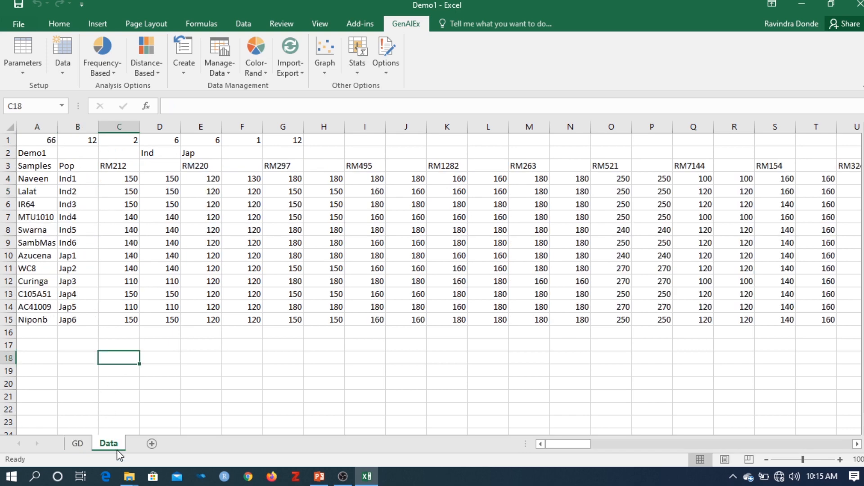
left_click(150, 58)
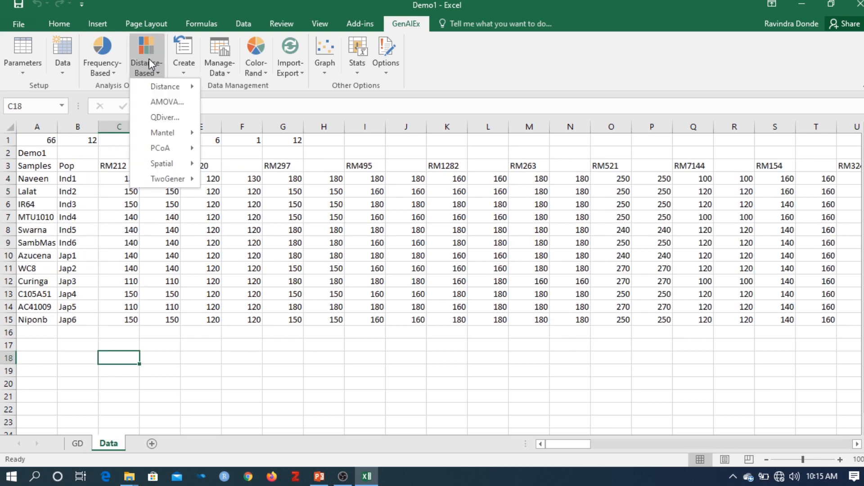
left_click(166, 101)
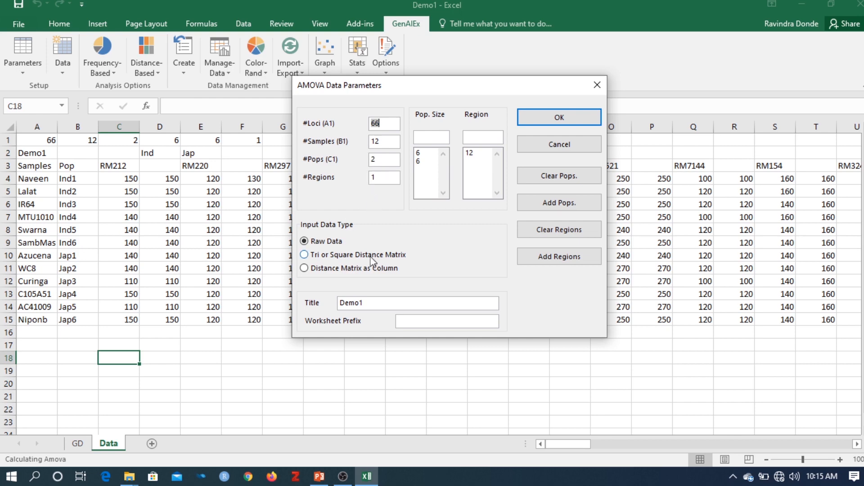
left_click(583, 123)
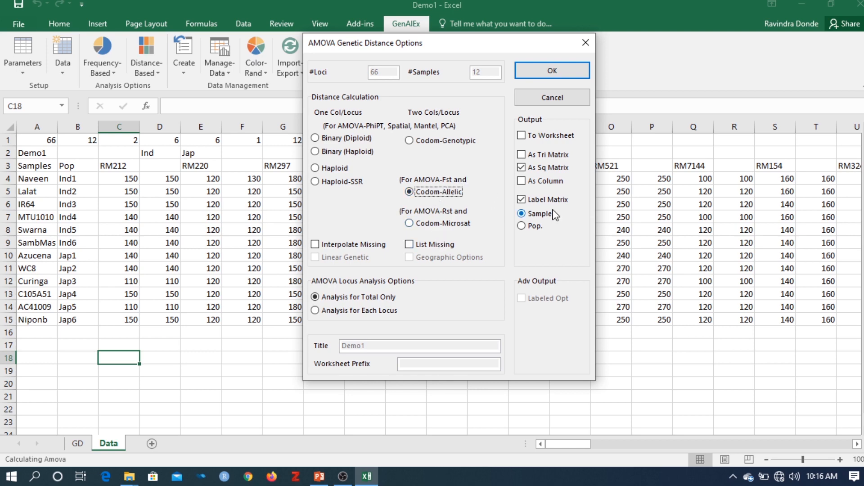
left_click(556, 76)
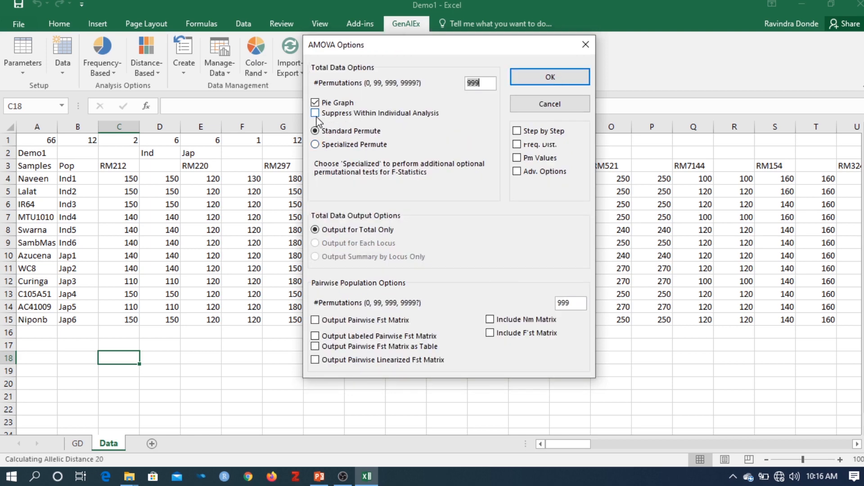
- Run the AMOVA with within individual analysis suppressed and the pairwise Fst matrix output
left_click(315, 115)
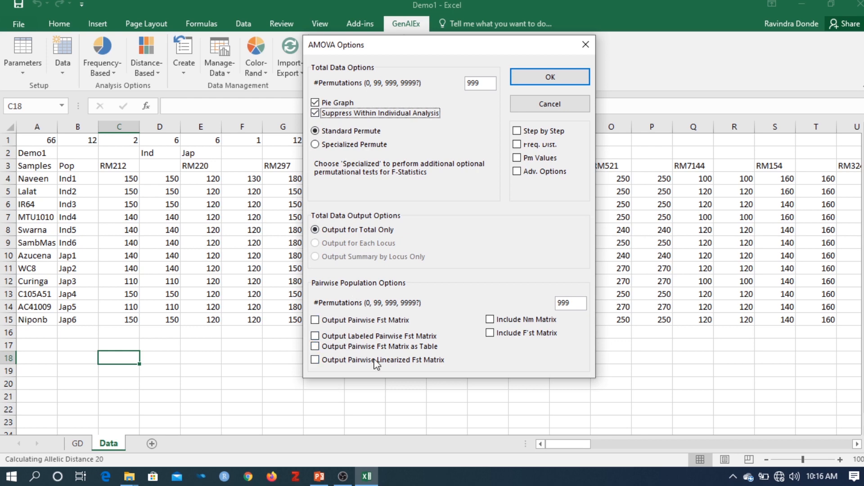
left_click(315, 320)
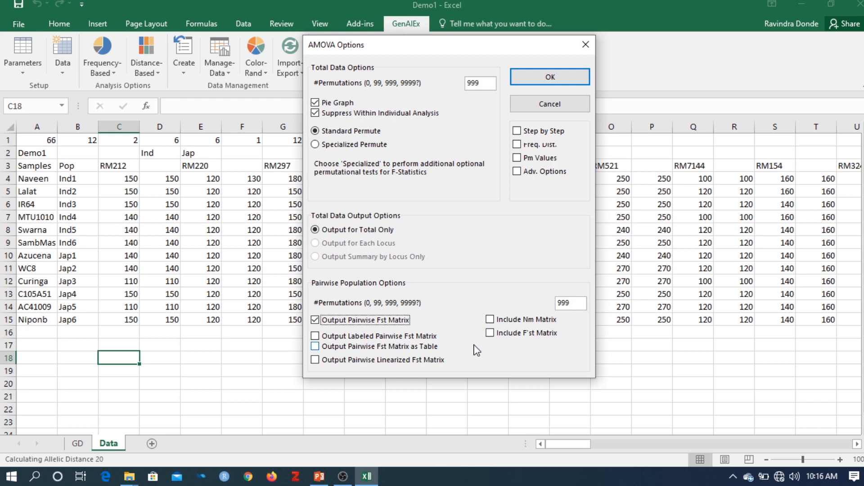
left_click(547, 77)
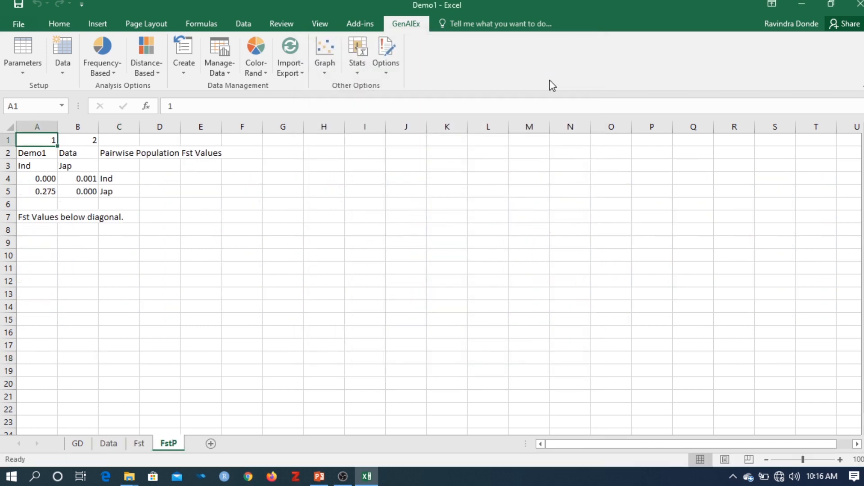
left_click(362, 188)
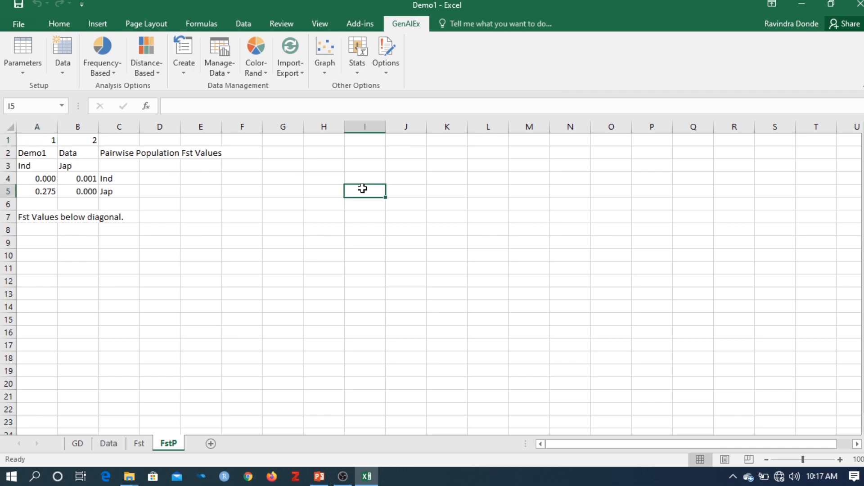
- On the Fst sheet, move the molecular variance pie chart beside the results, starting at about column E, row 6
left_click(140, 448)
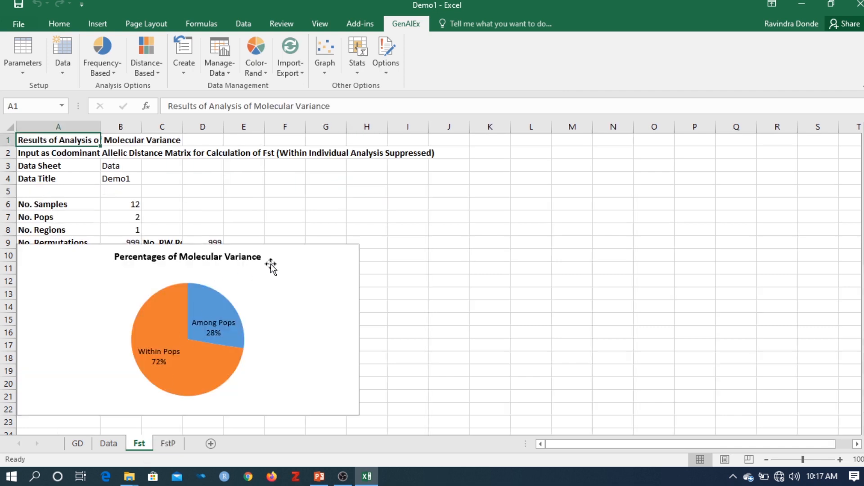
left_click_drag(271, 267, 497, 225)
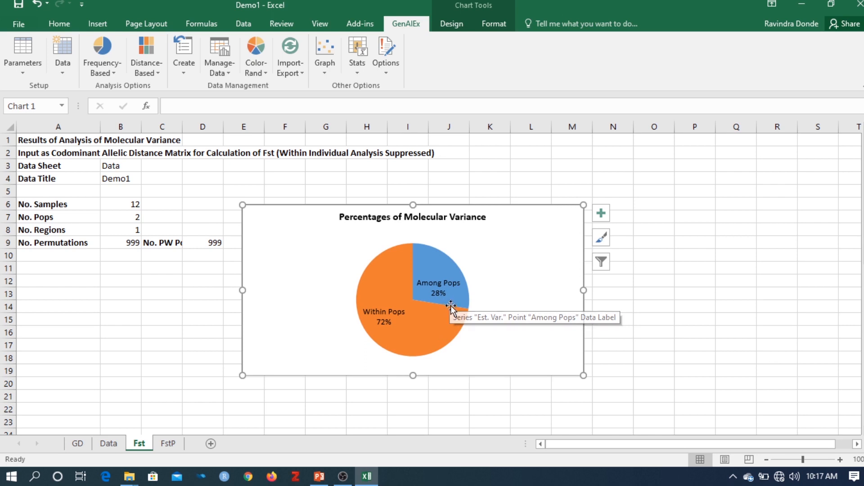
mouse_move(447, 310)
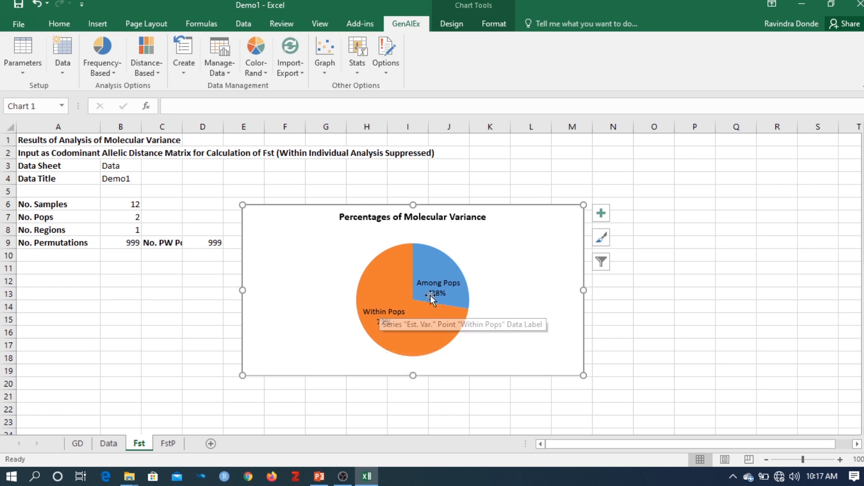
mouse_move(437, 311)
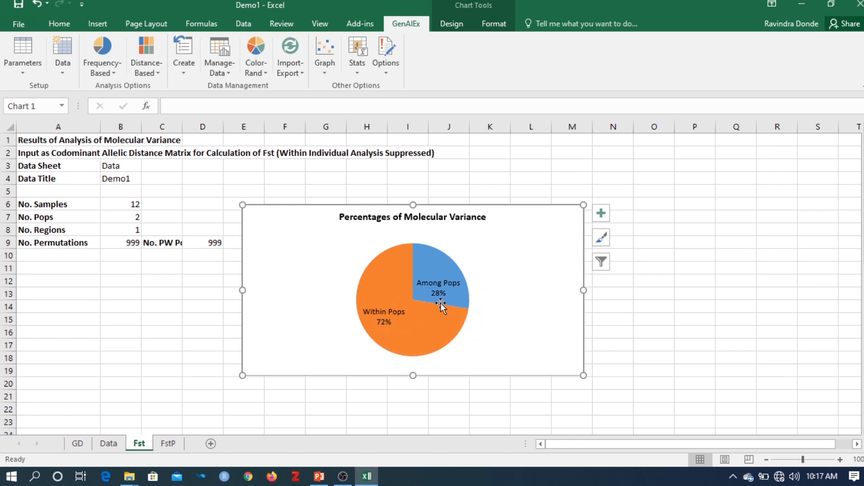
left_click(208, 304)
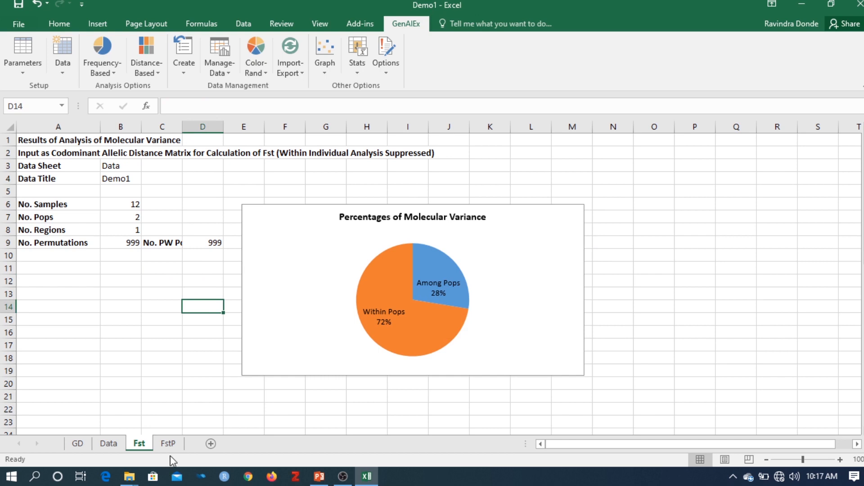
- Examine the Summary AMOVA Table and Fst statistics on the Fst sheet, and the pairwise population Fst values on FstP
scroll(143, 352, "down", 4)
scroll(144, 352, "down", 2)
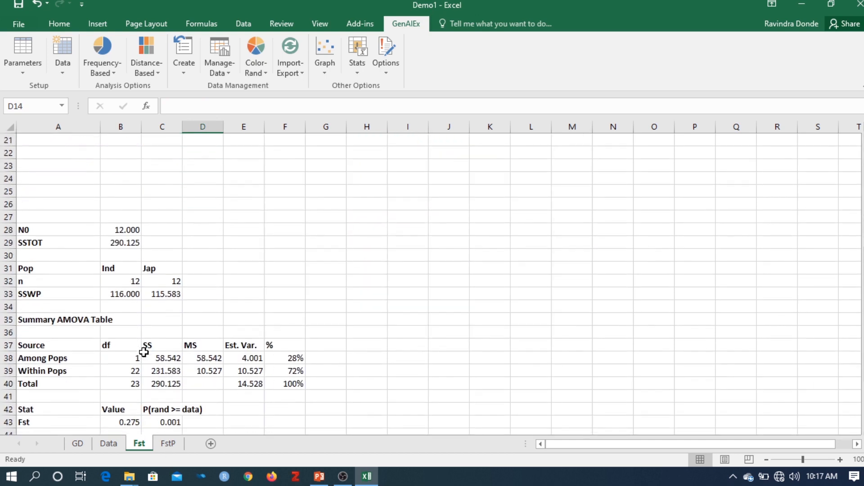
left_click(53, 347)
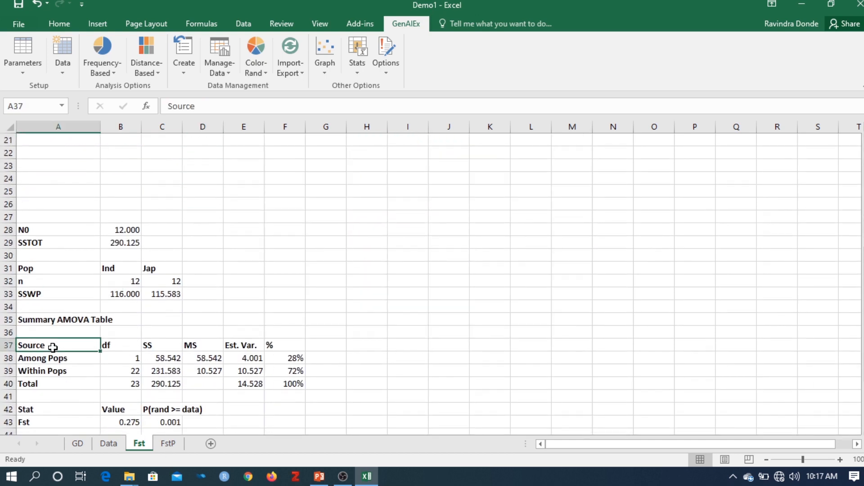
left_click_drag(53, 347, 308, 383)
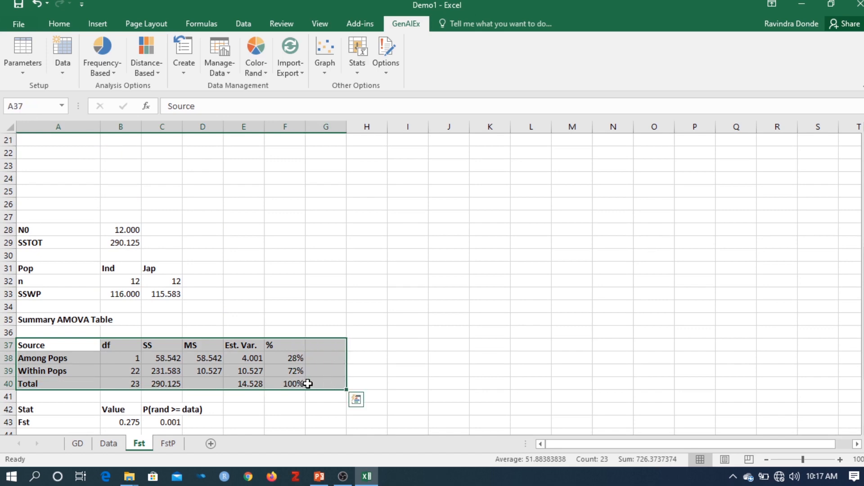
left_click(372, 382)
left_click(404, 306)
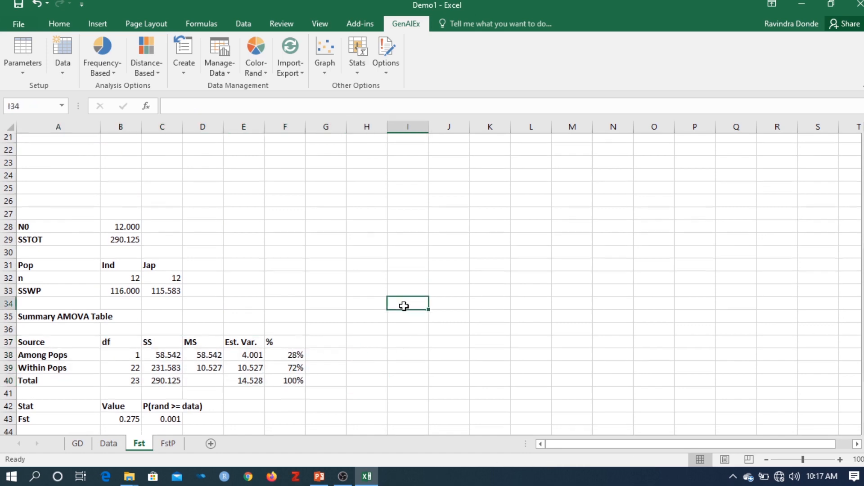
scroll(404, 307, "down", 5)
scroll(404, 306, "up", 2)
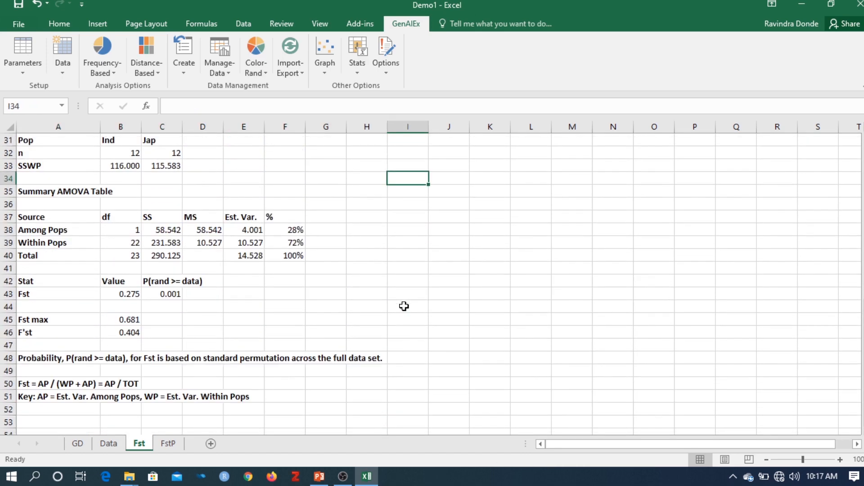
left_click(169, 443)
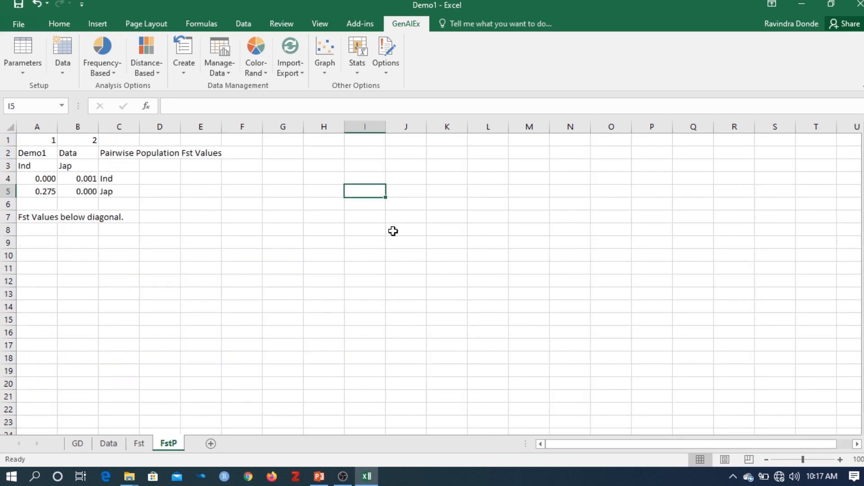
- Open the Ex 2.6 Glycine AMOVA workbook from the GenAlEx 6.5 Tut2 folder and display its Data sheet
left_click(801, 4)
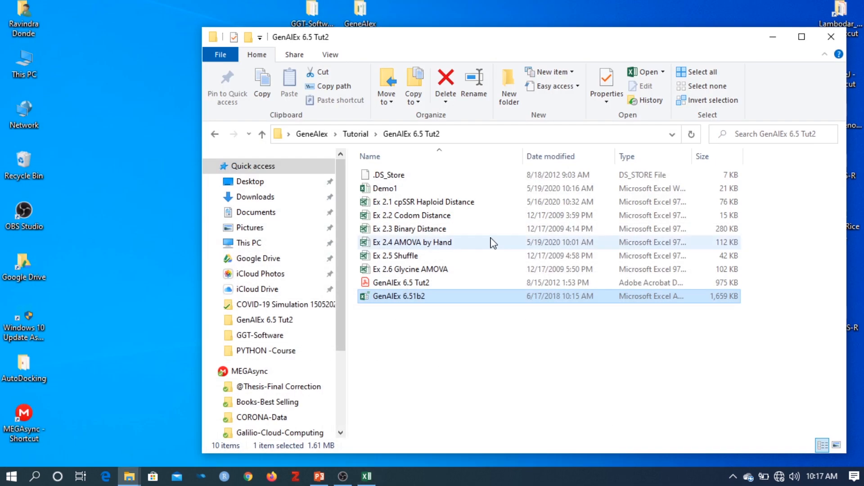
left_click(430, 356)
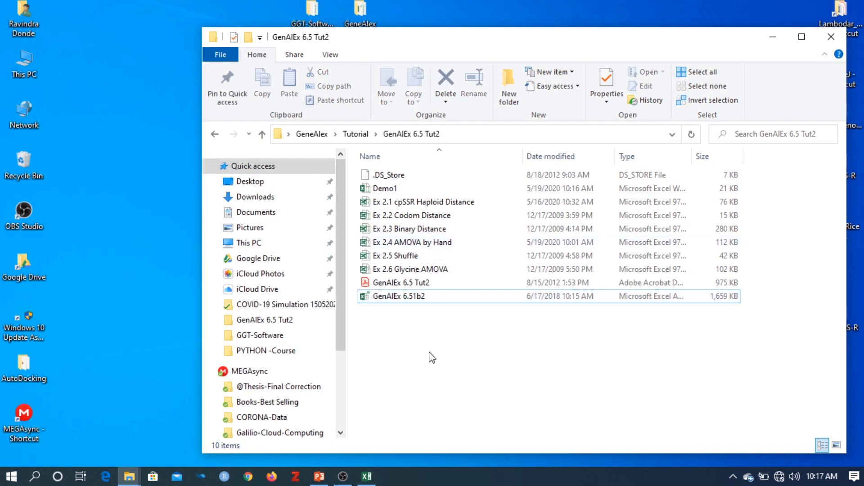
double_click(432, 272)
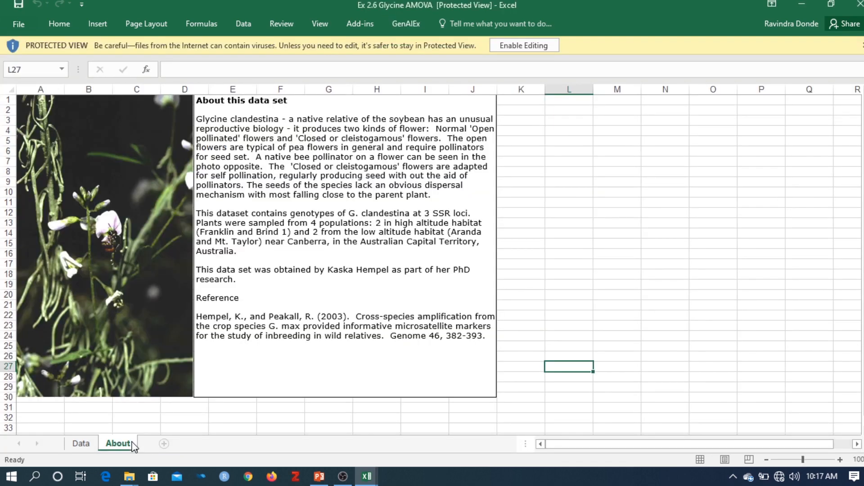
left_click(81, 444)
- Fit column A's width to its contents on the Data sheet and select the satt478 marker heading
left_click(609, 275)
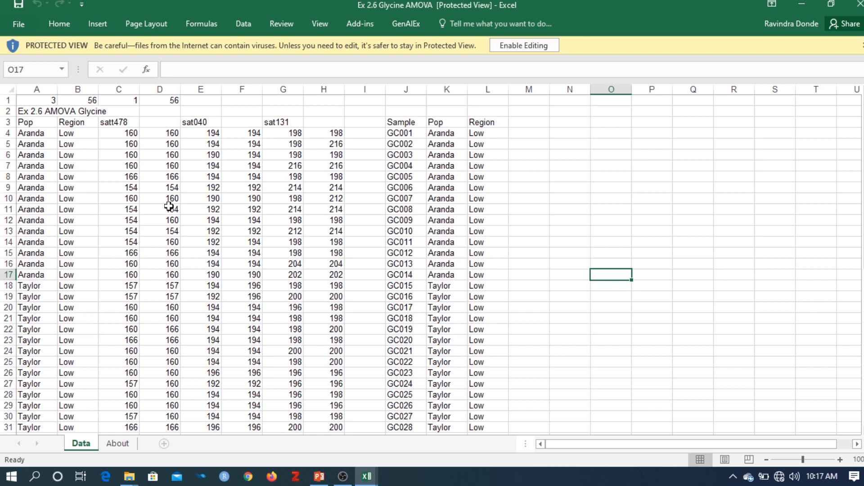
double_click(57, 89)
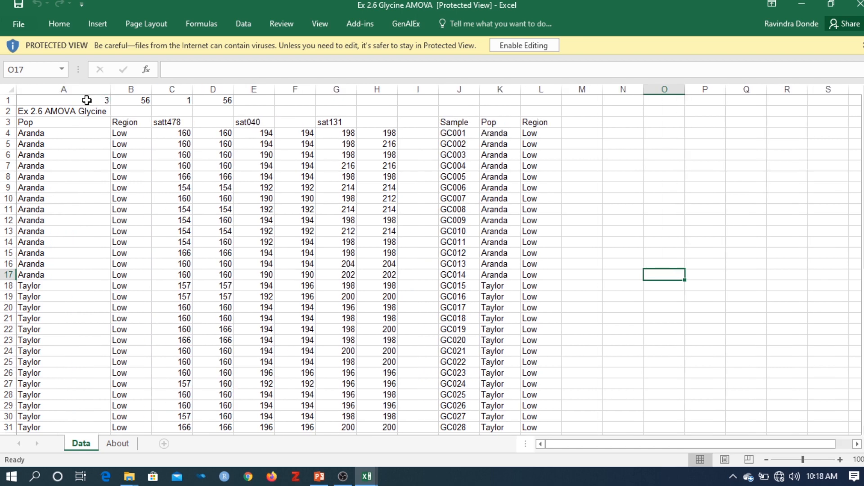
left_click(173, 122)
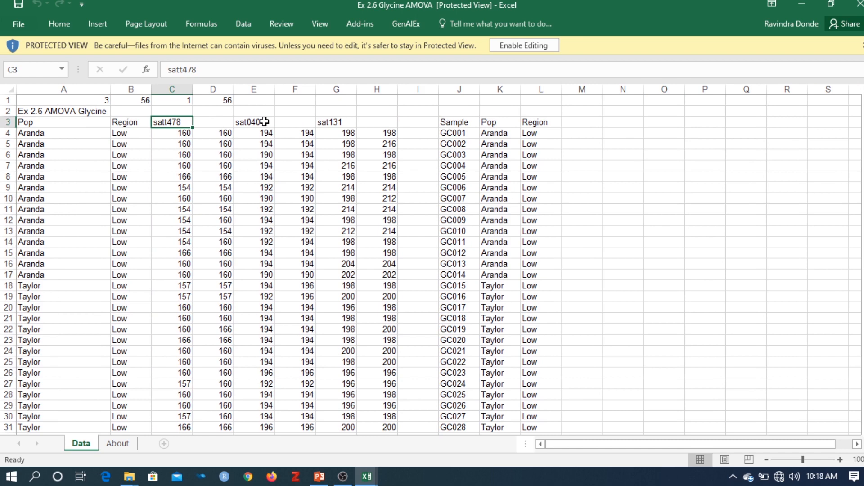
- Examine the Data sheet's marker headings, the parameter values in row 1, and both sets of Pop and Region headings
key("Right")
key("Right")
key("Right")
key("Right")
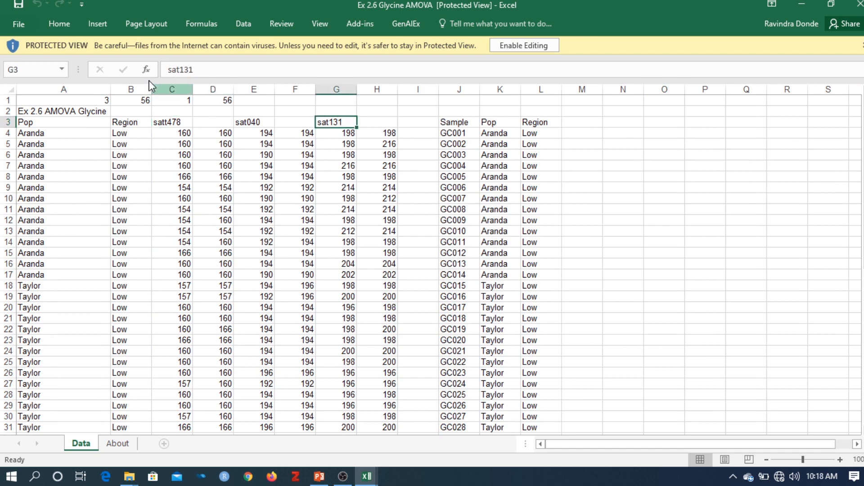
left_click(172, 101)
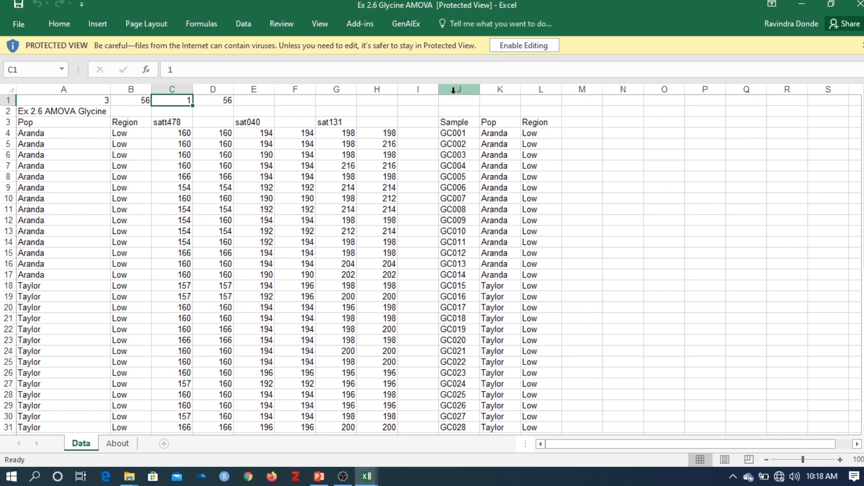
left_click(582, 188)
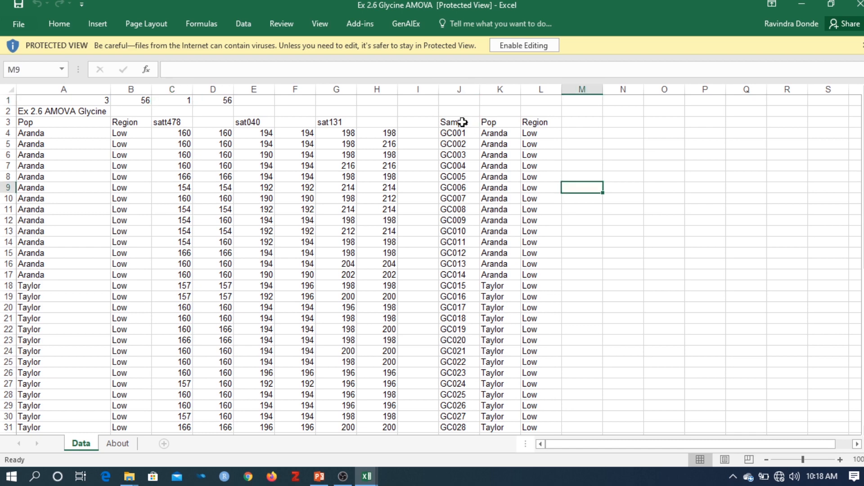
left_click_drag(492, 122, 540, 122)
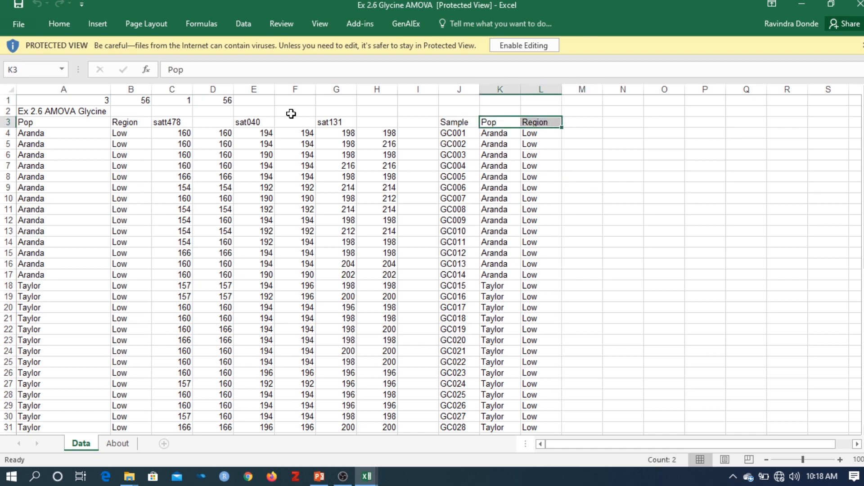
left_click_drag(67, 122, 128, 123)
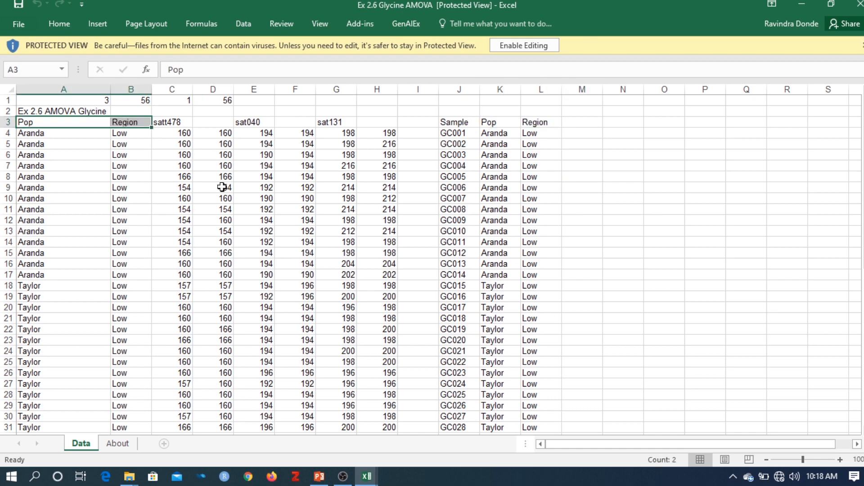
left_click(663, 231)
- Enable editing, calculate a Codom-Genotypic genetic distance matrix from the Data sheet, and fit column A's width on the GD sheet
left_click(534, 44)
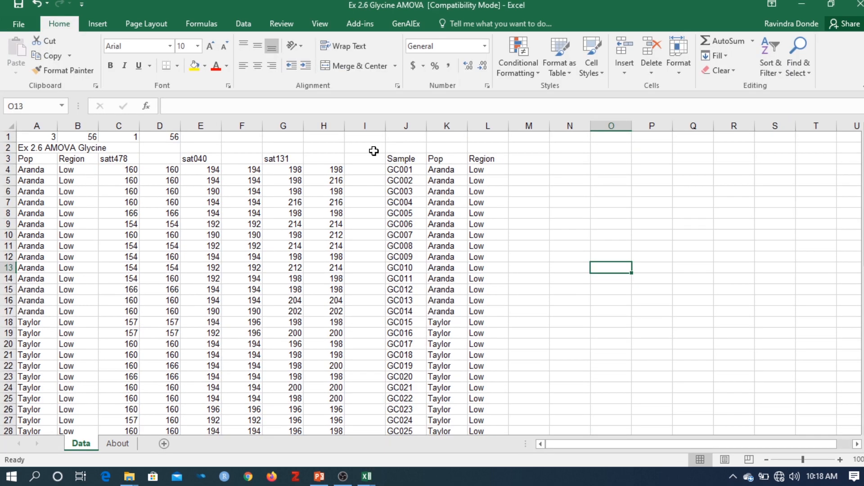
left_click(406, 23)
left_click(147, 56)
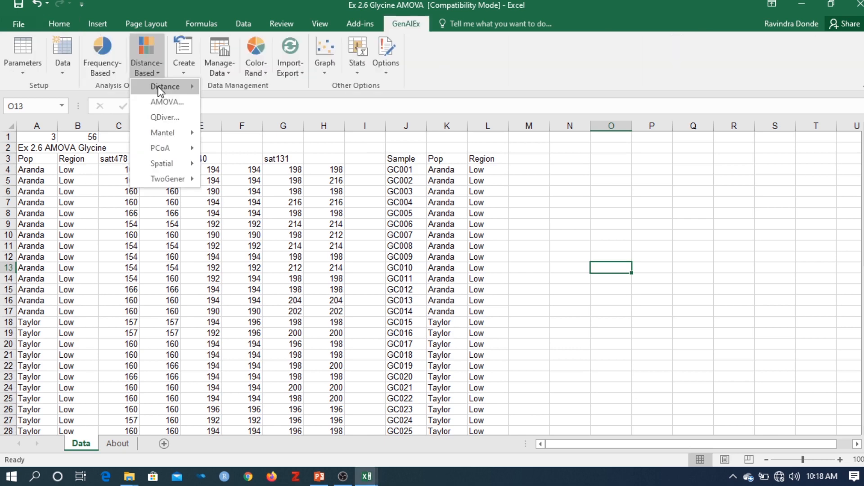
mouse_move(160, 90)
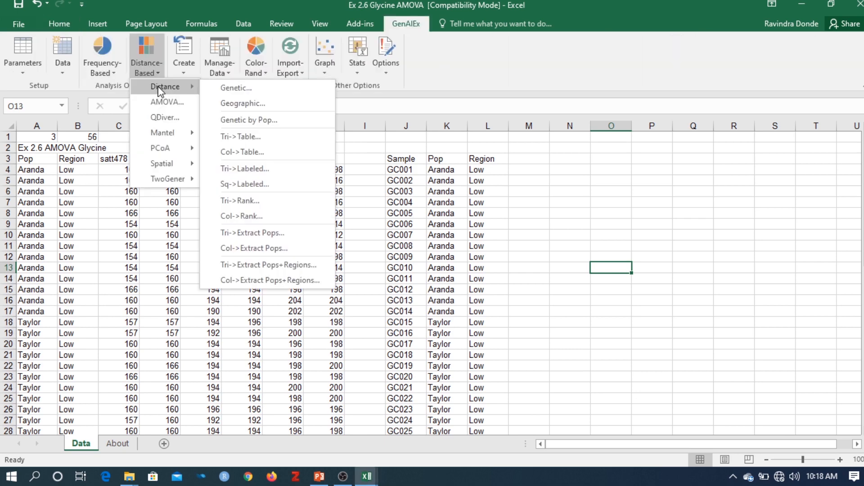
left_click(221, 93)
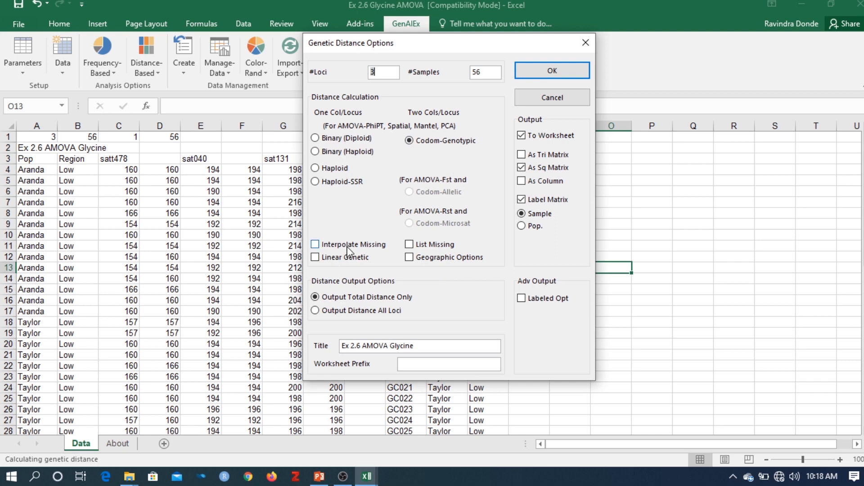
left_click(550, 103)
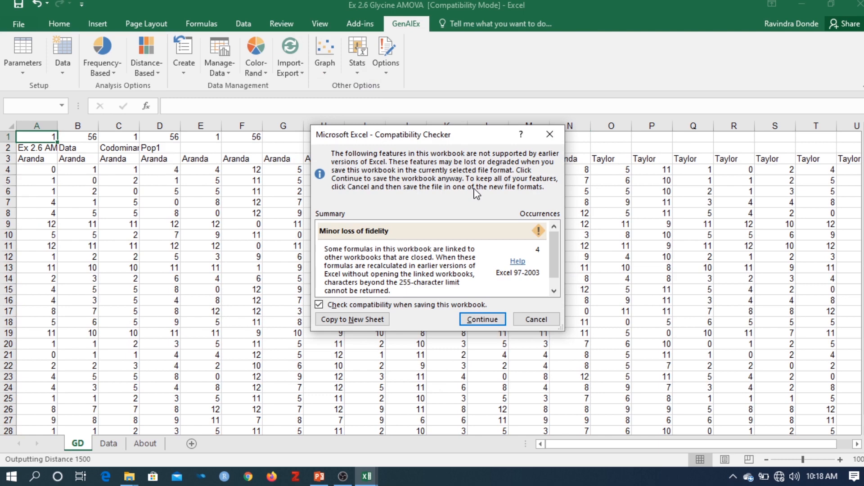
key("Return")
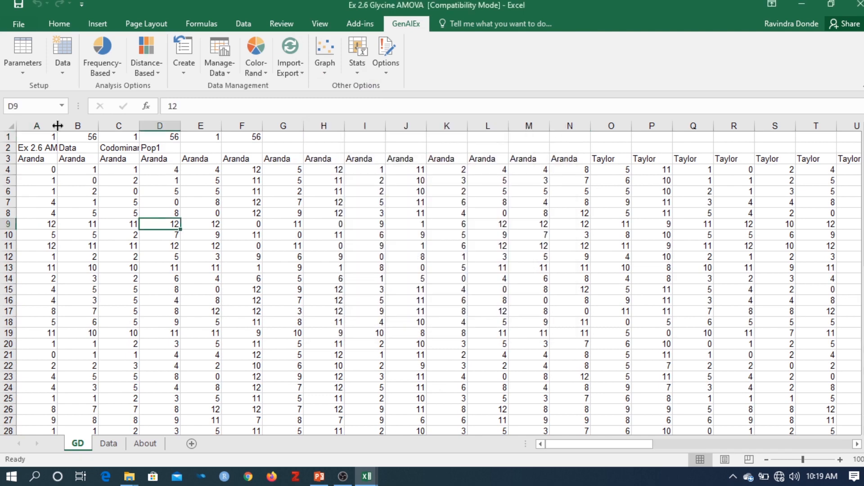
double_click(58, 126)
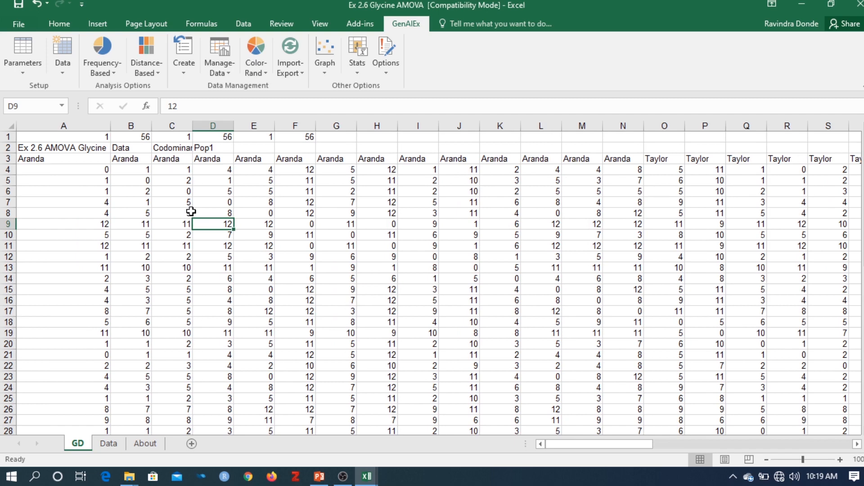
- Try to run an AMOVA on the Data sheet's raw data with the single-population parameters
key("ctrl+Page_Down")
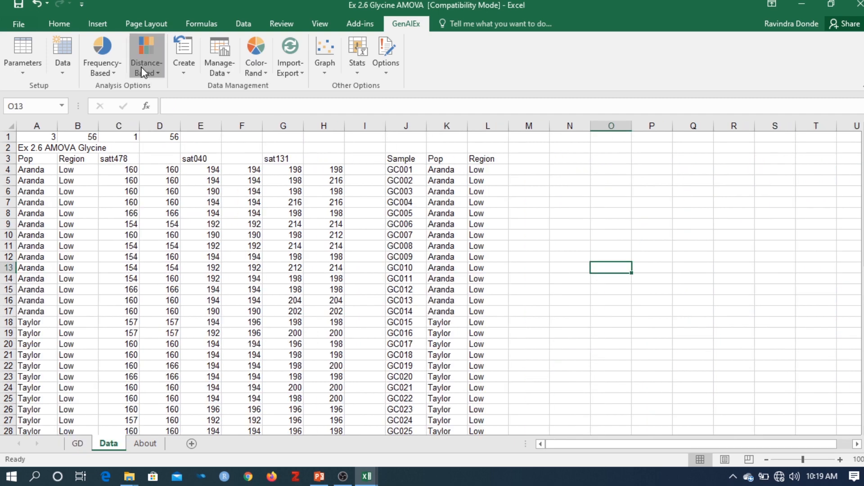
left_click(144, 70)
left_click(165, 101)
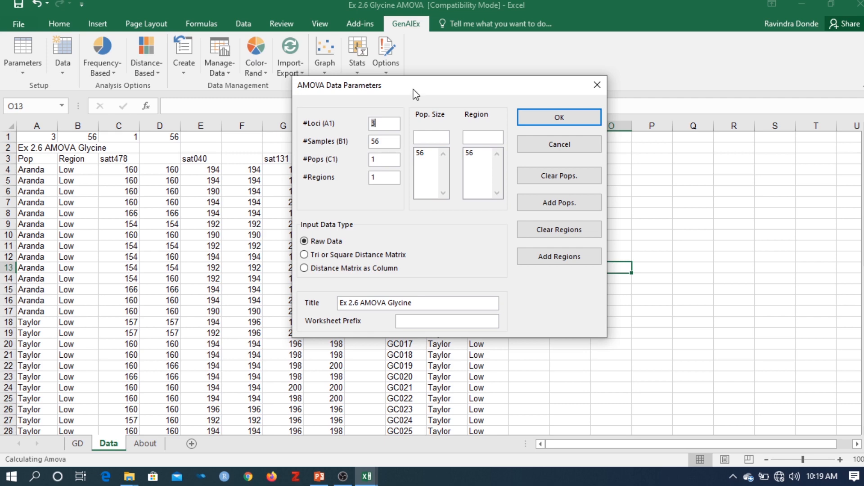
left_click_drag(411, 92, 570, 219)
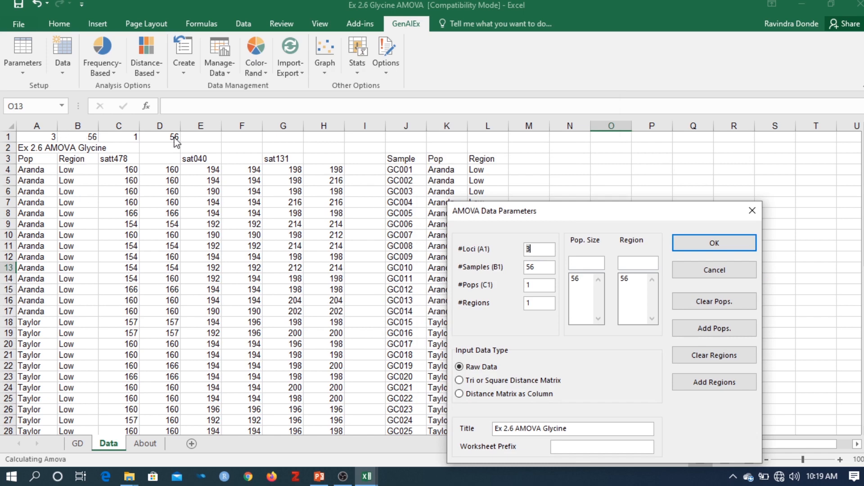
left_click_drag(571, 220, 537, 120)
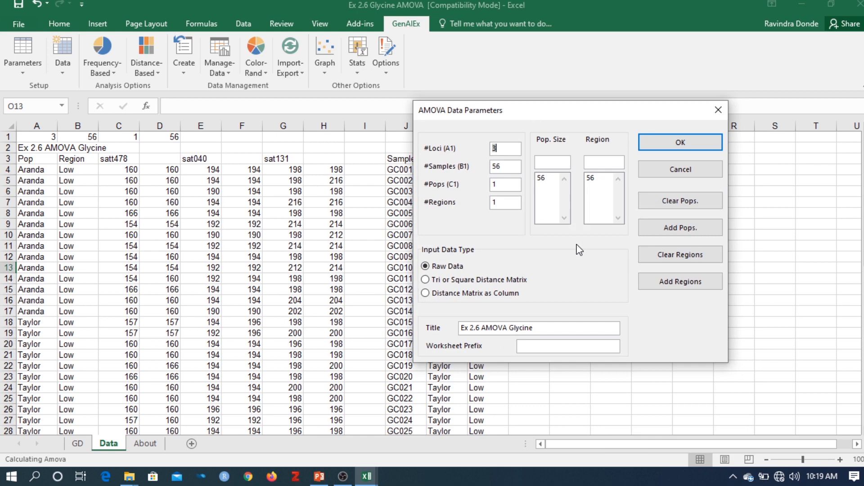
left_click(685, 153)
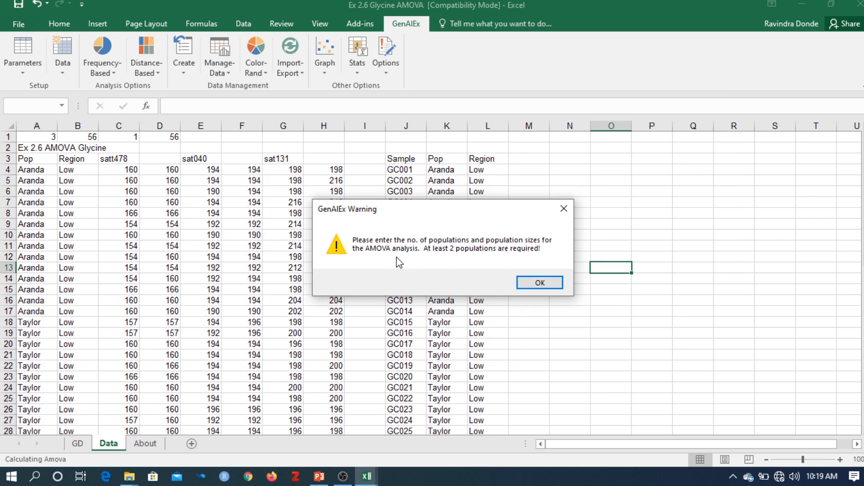
left_click(529, 283)
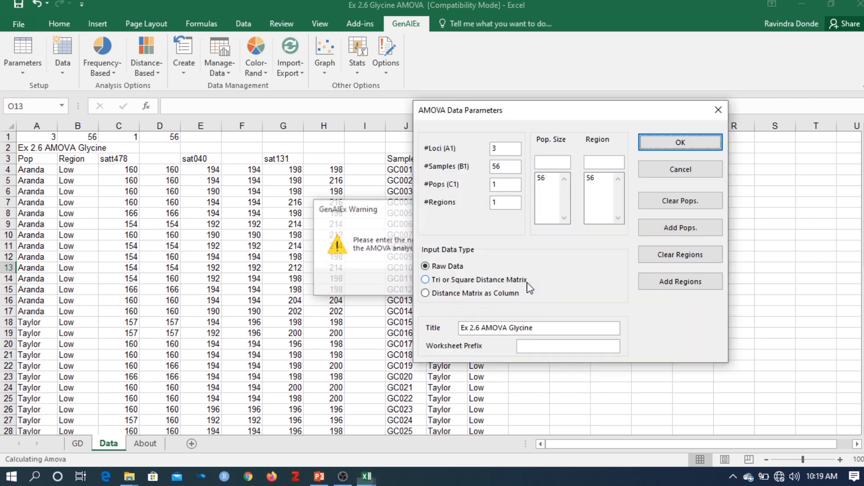
left_click(671, 173)
- On the Data sheet, widen column B and fit column A's width to its contents
left_click(335, 224)
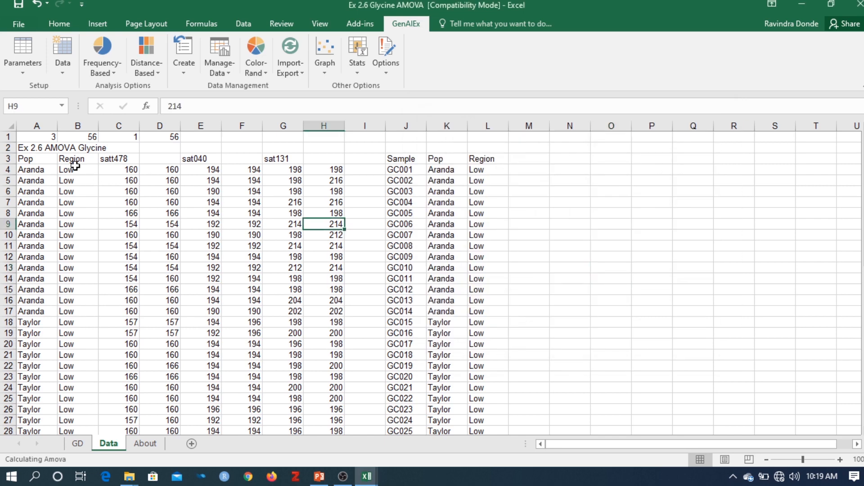
left_click(231, 181)
left_click(145, 171)
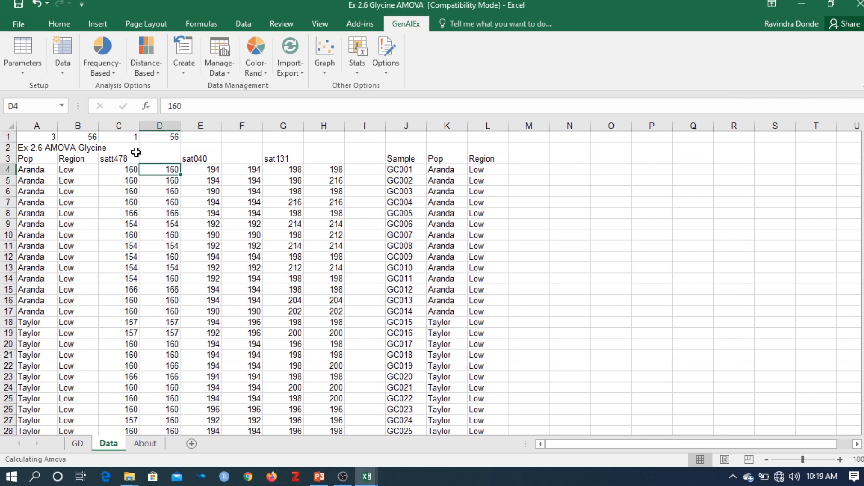
double_click(98, 125)
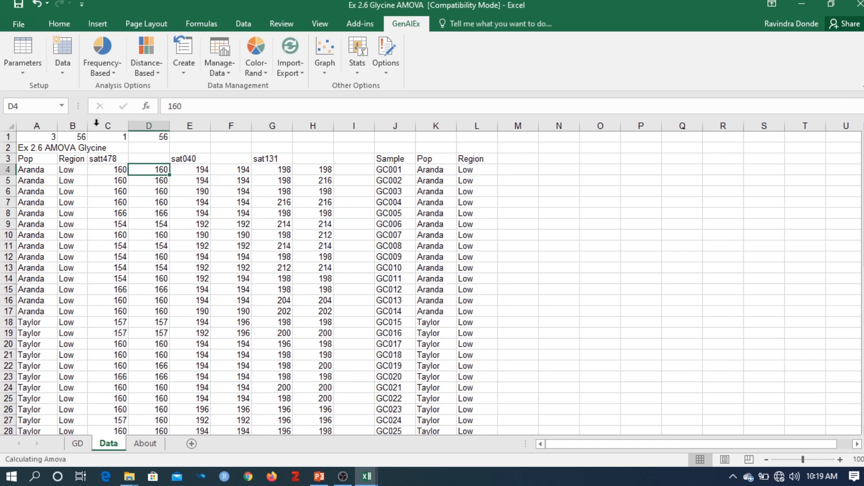
left_click_drag(86, 123, 120, 124)
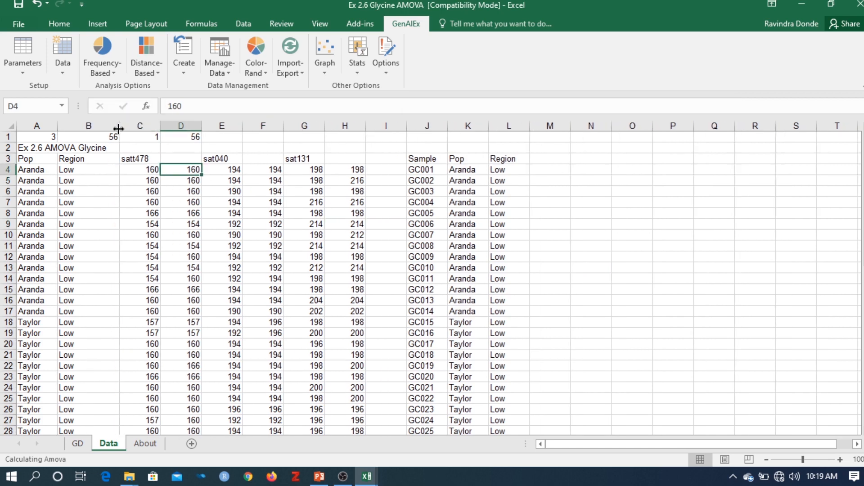
double_click(58, 123)
left_click(182, 225)
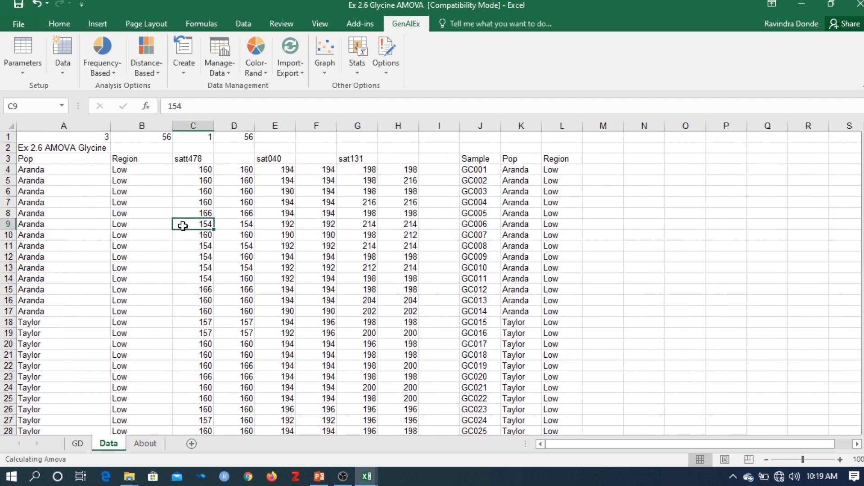
- Move the values in C1:D1 to G1:H1 and enter the population names Aranda, Taylor, Brind and Franklin in C2:F2
left_click(212, 147)
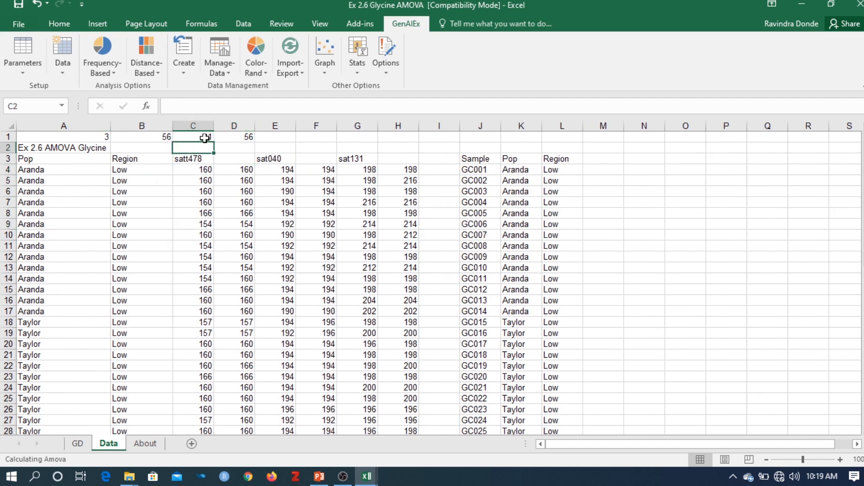
left_click(202, 137)
left_click_drag(201, 138, 405, 136)
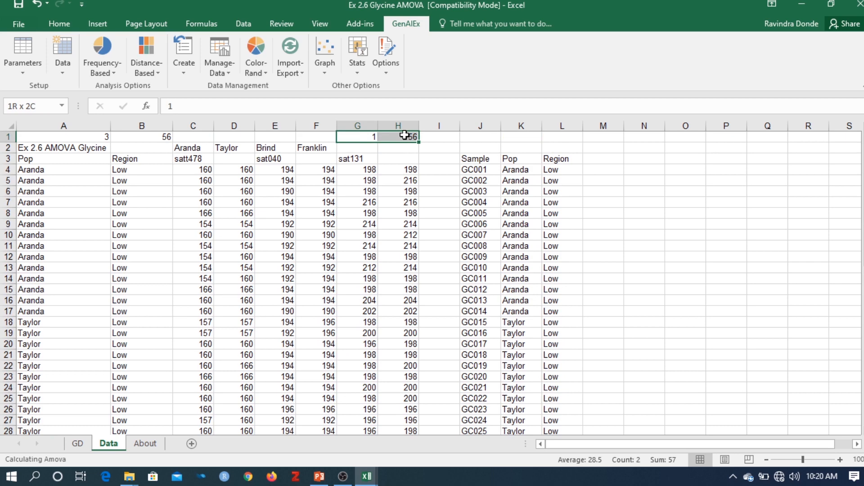
- Enter a population size of 14 in each of C1:F1 and save the workbook in its current file format
left_click(193, 136)
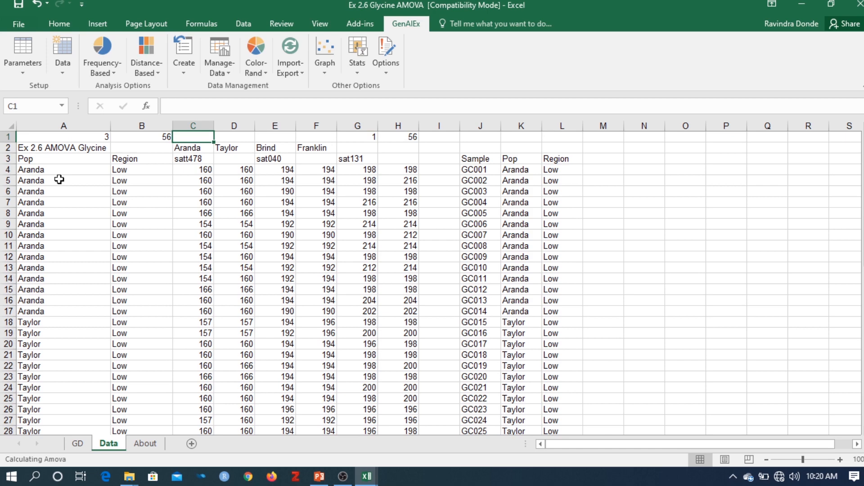
left_click_drag(59, 170, 59, 311)
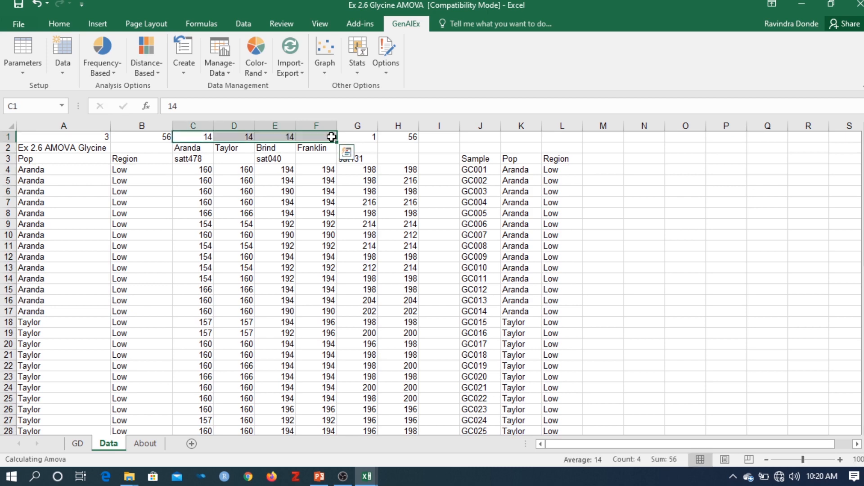
left_click(366, 135)
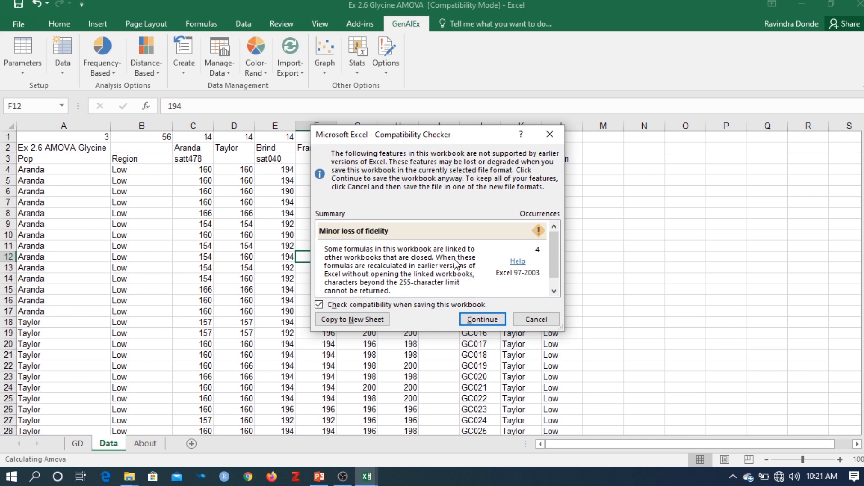
key("Return")
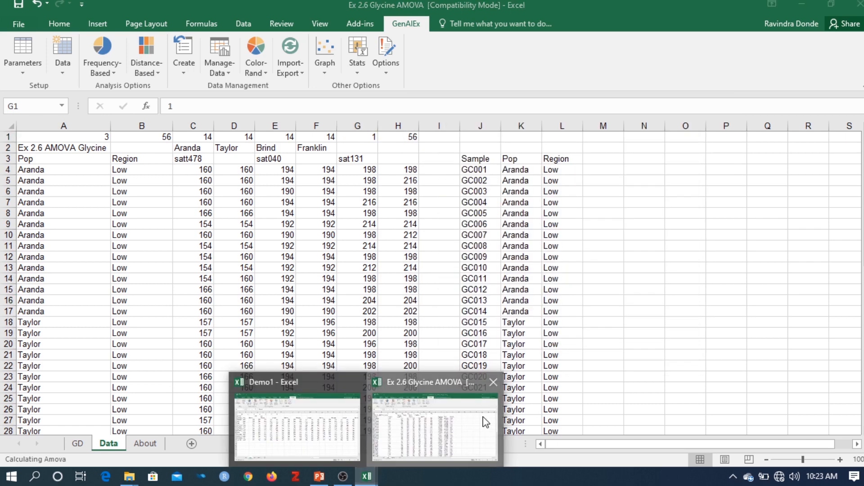
- Shift the parameter values and population names in C1:H2 one column over to D1:I2, and enter 4 populations in C1
left_click(509, 421)
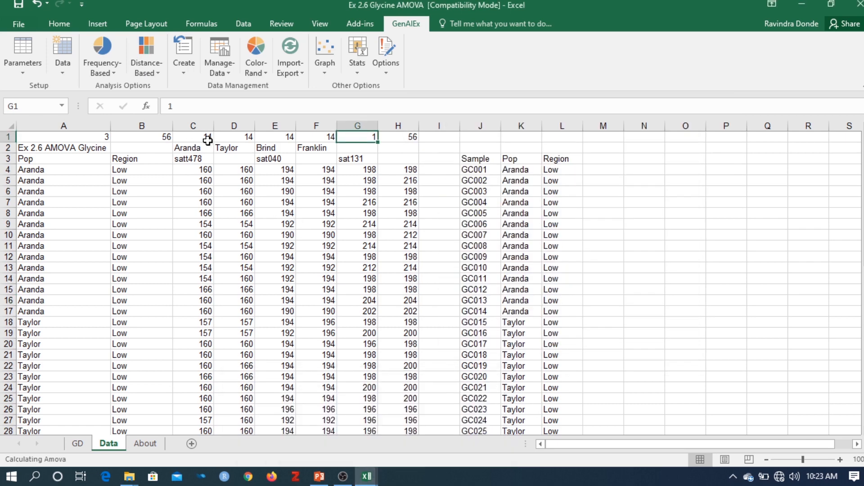
left_click_drag(193, 136, 439, 142)
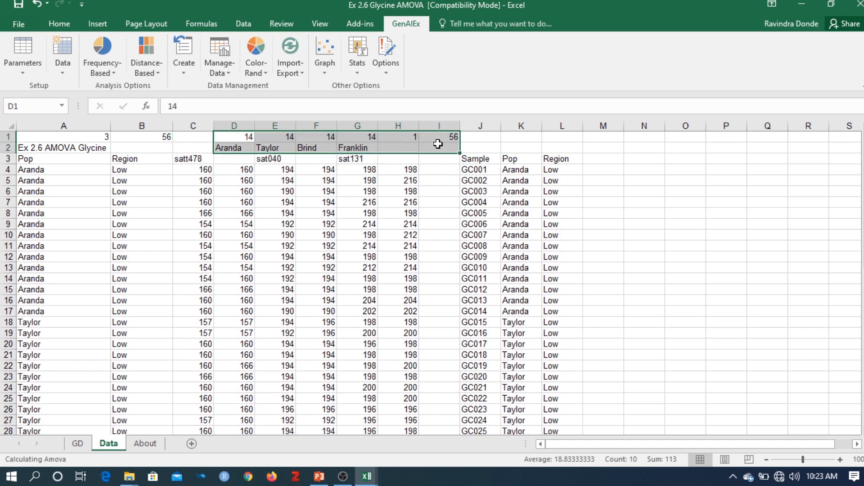
left_click(198, 137)
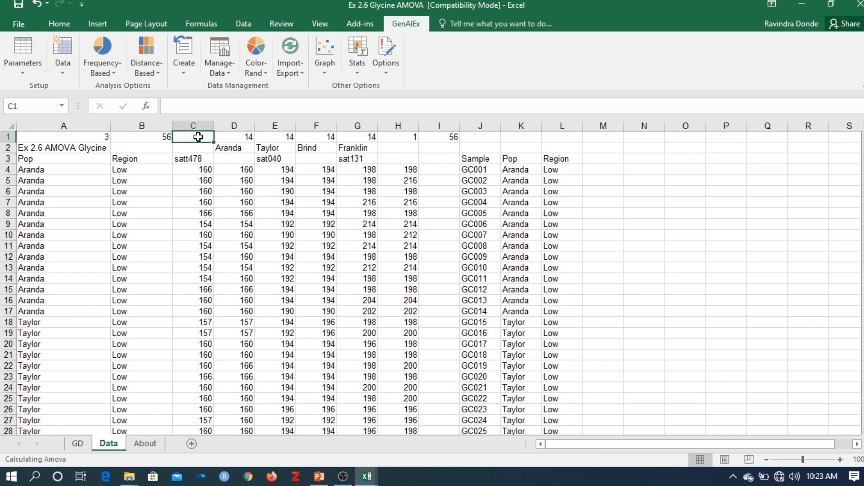
type("4")
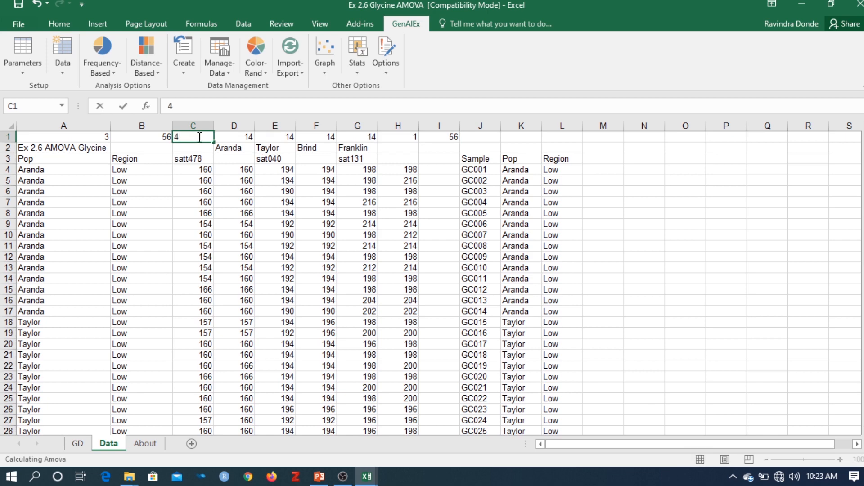
left_click(556, 268)
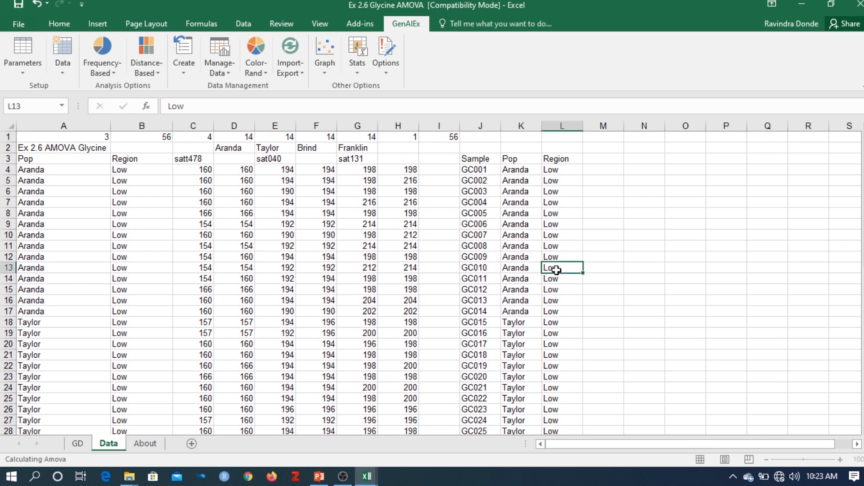
left_click(232, 138)
left_click(365, 148)
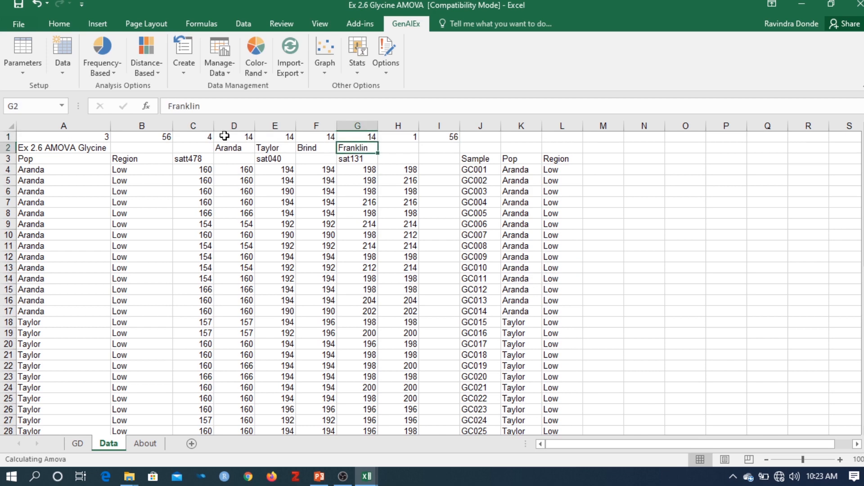
- Save the Glycine workbook in its current file format, accepting the compatibility warning
left_click_drag(225, 137, 346, 144)
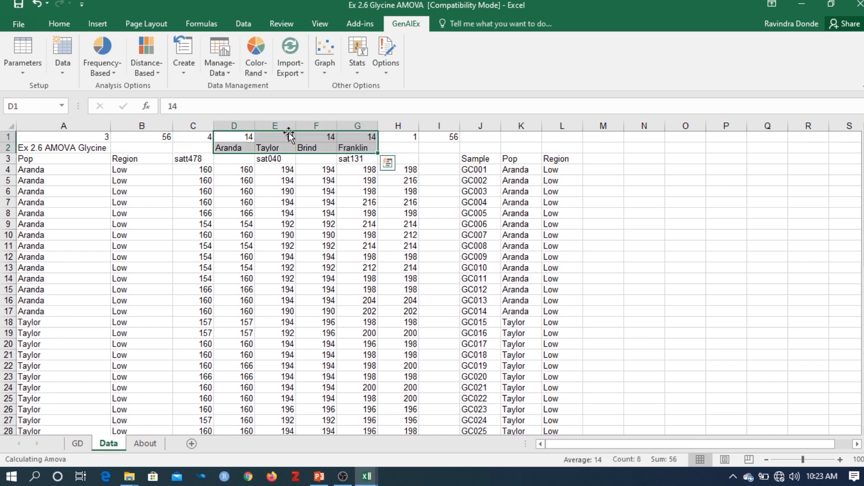
left_click(18, 6)
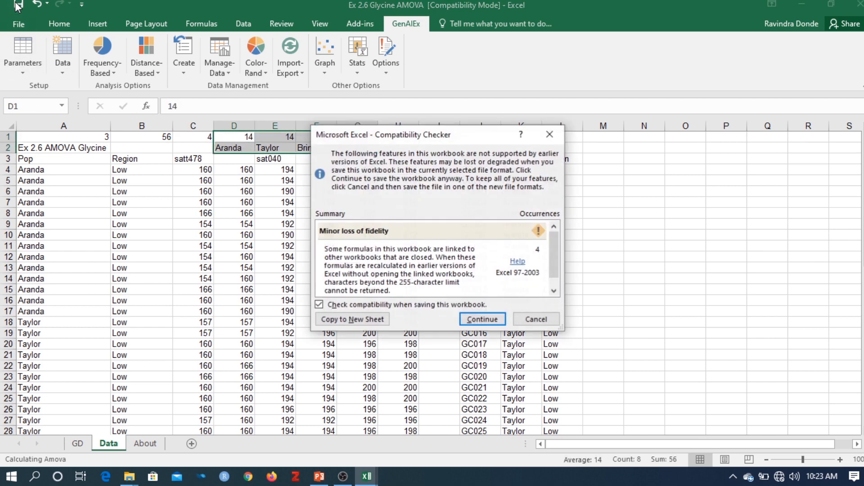
left_click(495, 319)
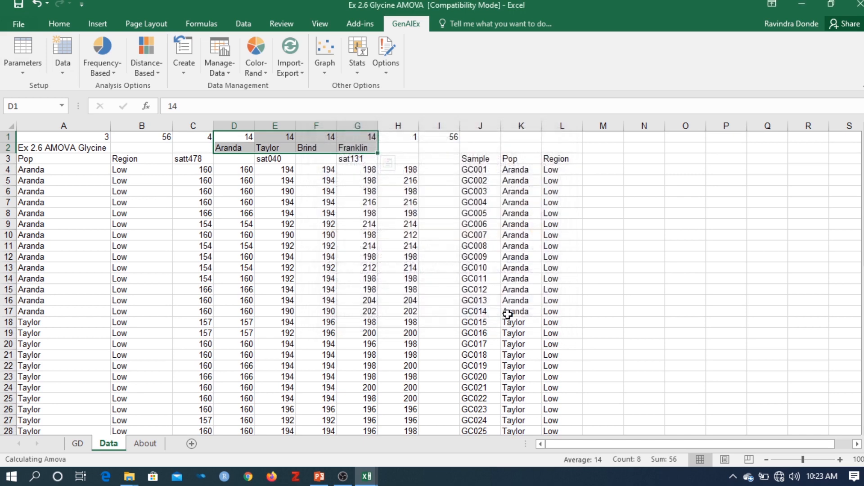
left_click(285, 245)
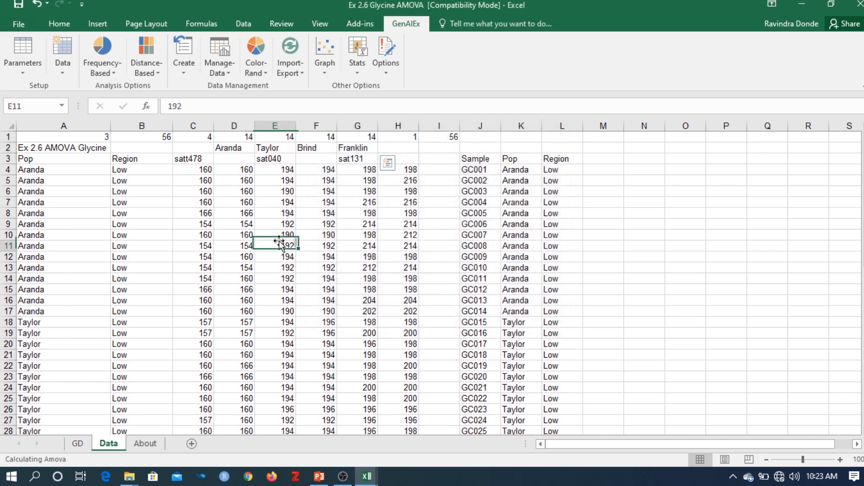
- Run AMOVA on the raw Glycine data with Codom-Allelic distance, 999 permutations, a pie graph and the pairwise Fst matrix, continuing past the compatibility check
left_click(153, 72)
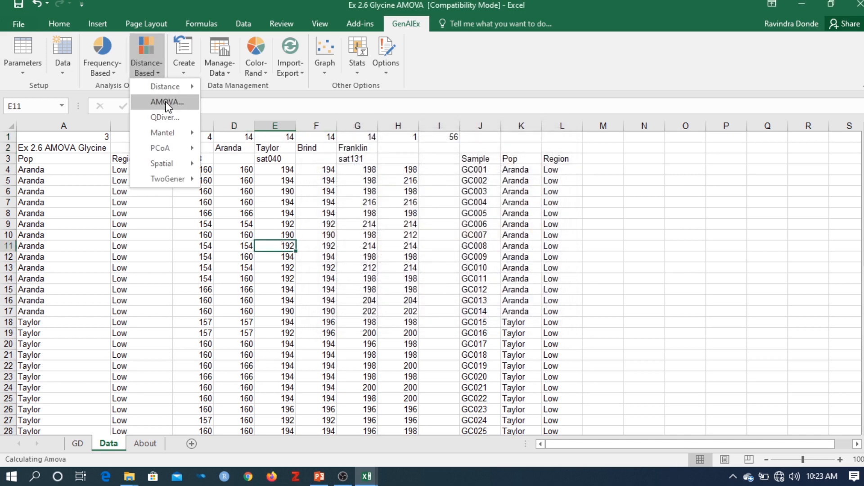
left_click(165, 100)
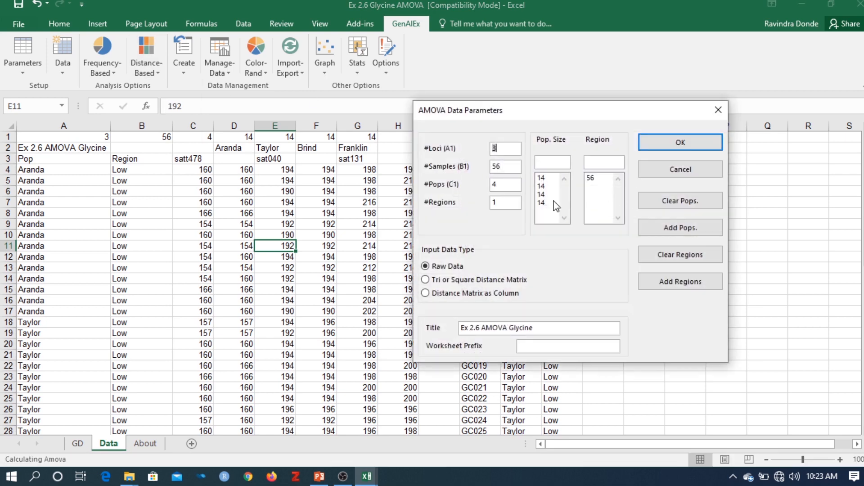
left_click(710, 142)
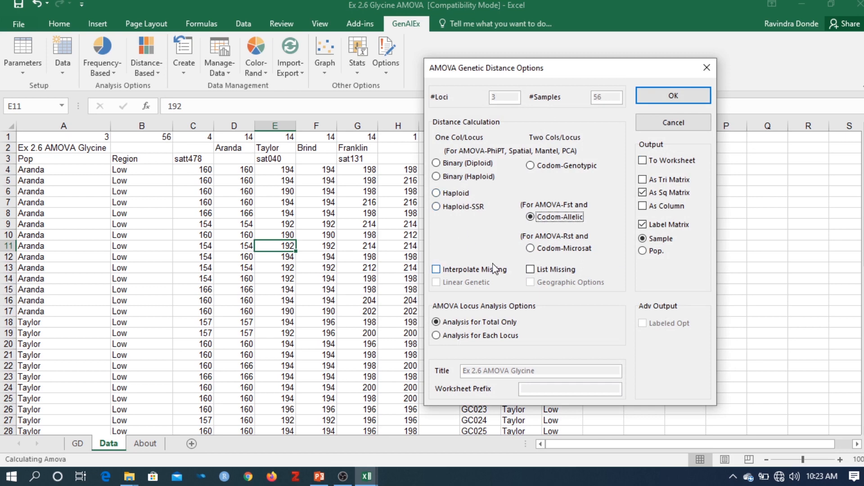
left_click(671, 94)
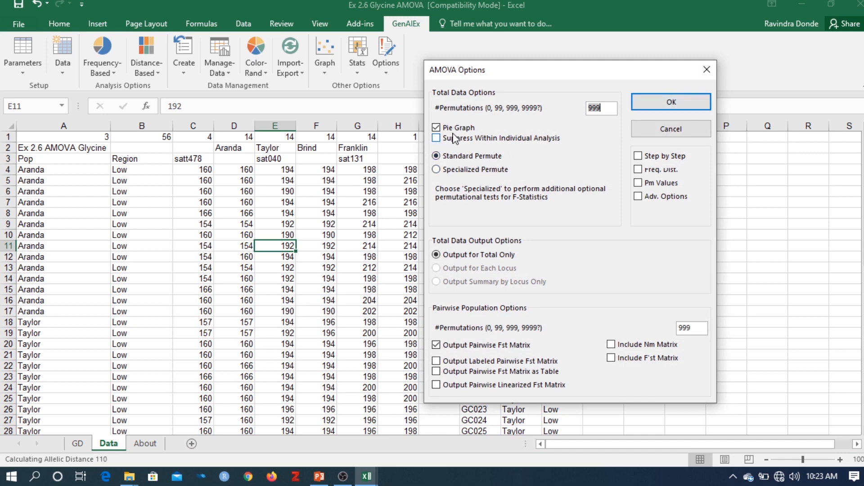
left_click(683, 103)
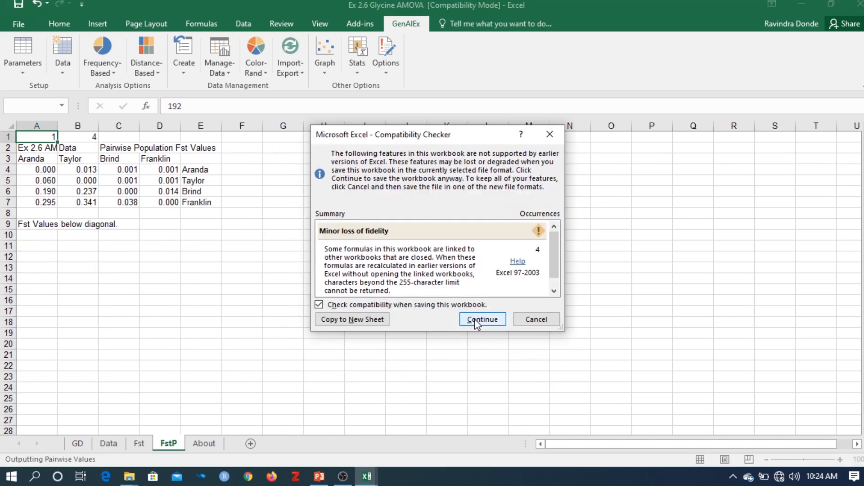
left_click(476, 322)
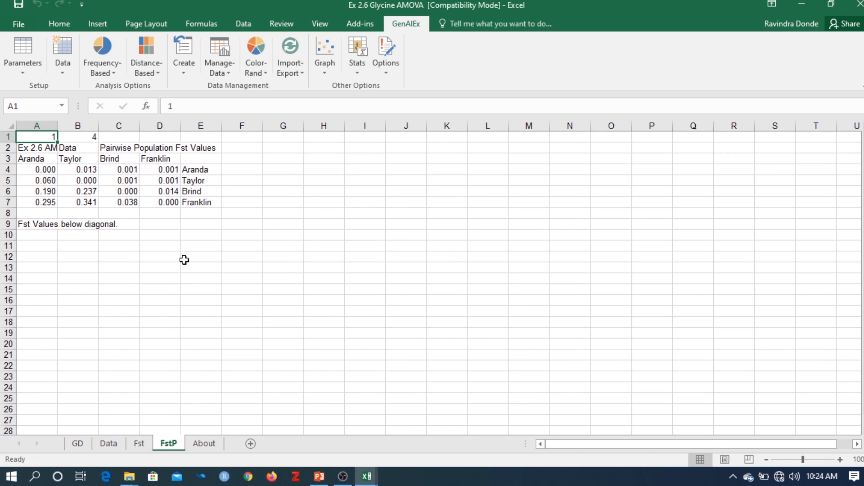
- On the Fst results sheet, move the Percentages of Molecular Variance pie chart to about F6:N22, beside the results
left_click(139, 443)
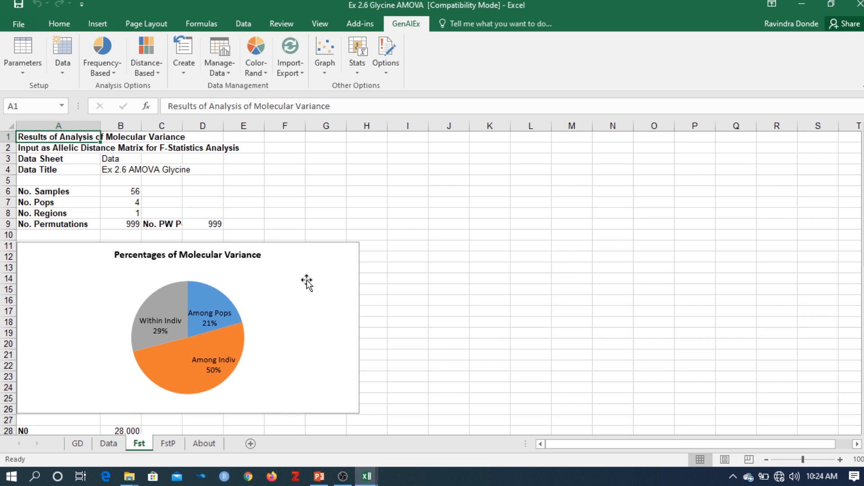
left_click_drag(158, 339, 417, 290)
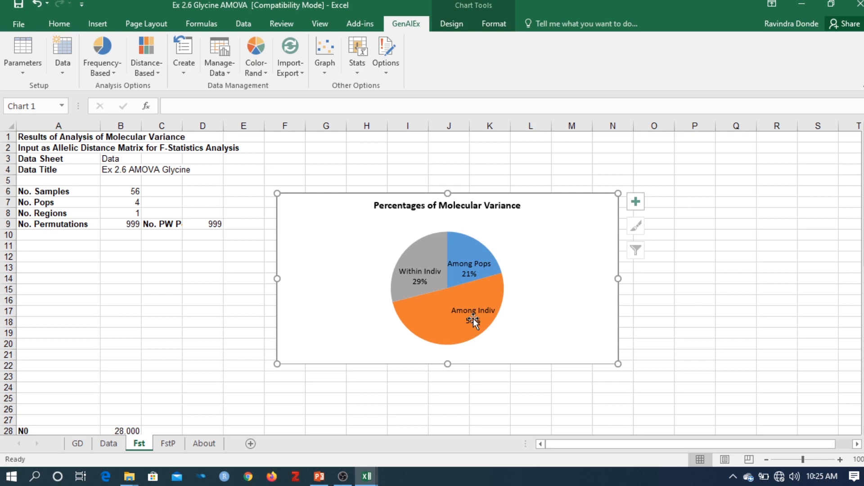
mouse_move(481, 333)
left_click(204, 314)
- Examine the Summary AMOVA Table, the F-statistics with their probabilities, and the formula notes on the Fst sheet
scroll(204, 314, "down", 6)
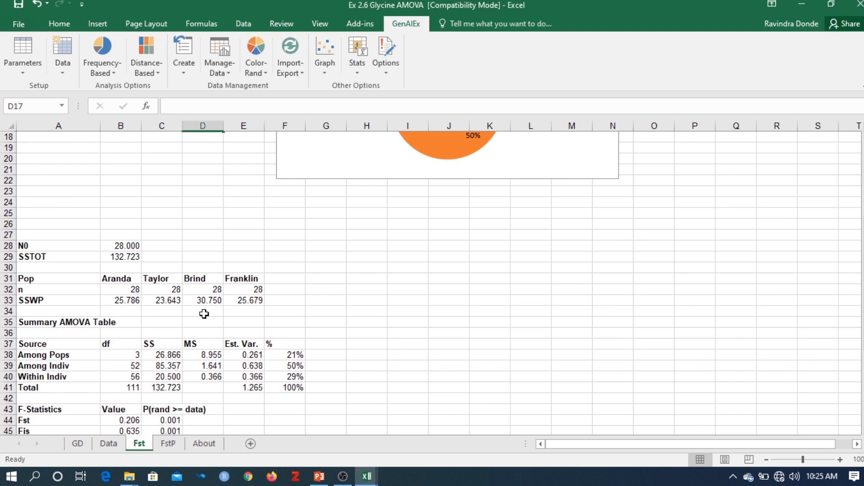
scroll(204, 313, "down", 3)
left_click_drag(31, 344, 293, 387)
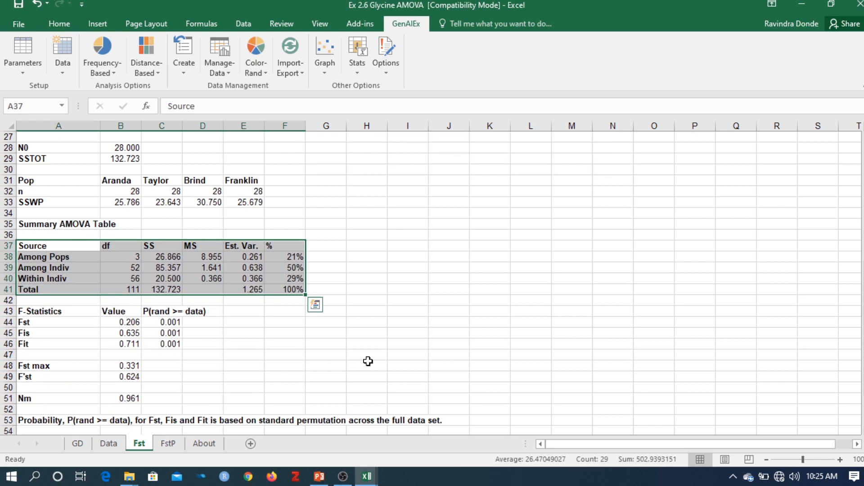
left_click_drag(32, 311, 172, 340)
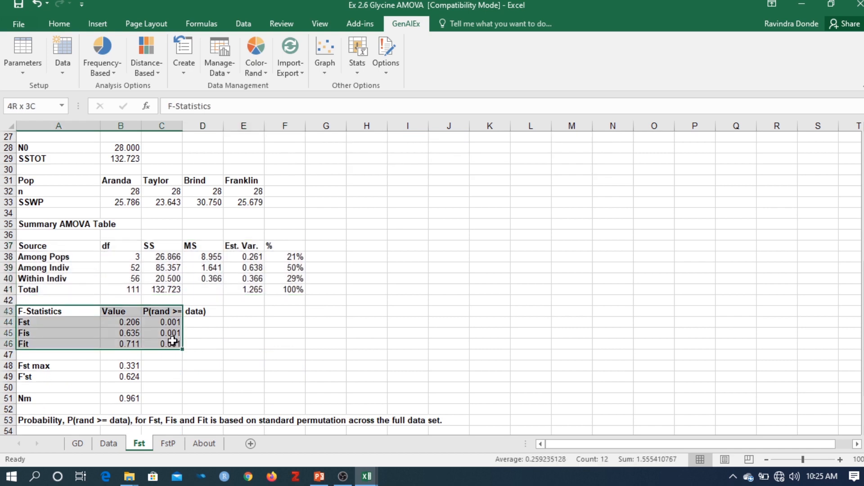
left_click_drag(405, 310, 401, 352)
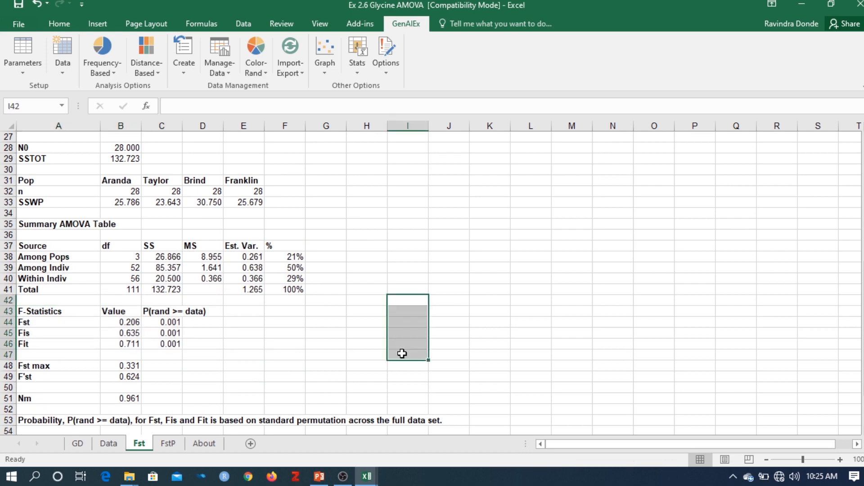
left_click(320, 352)
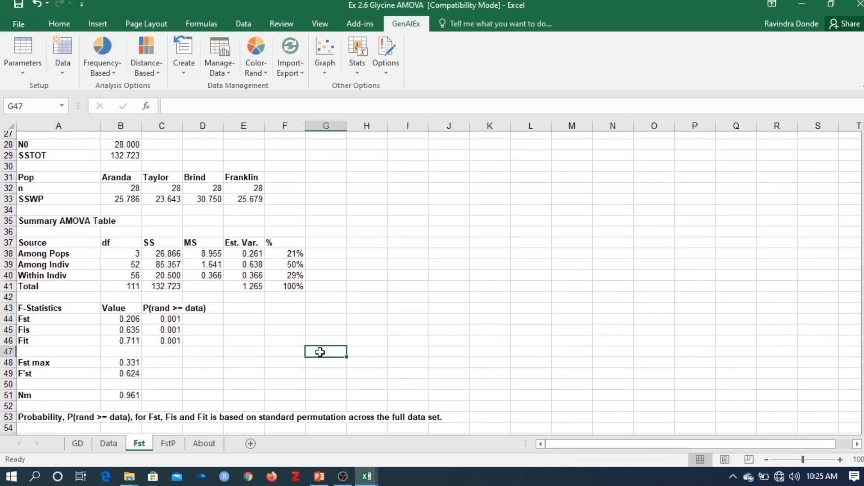
scroll(320, 352, "down", 2)
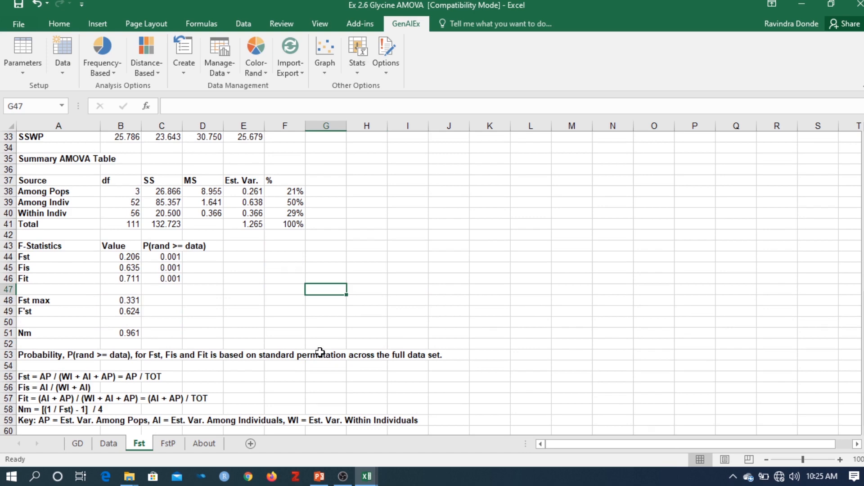
- View the genetic distance matrix on the GD sheet and the available distance-based analyses
key("ctrl+Page_Up")
key("ctrl+Page_Up")
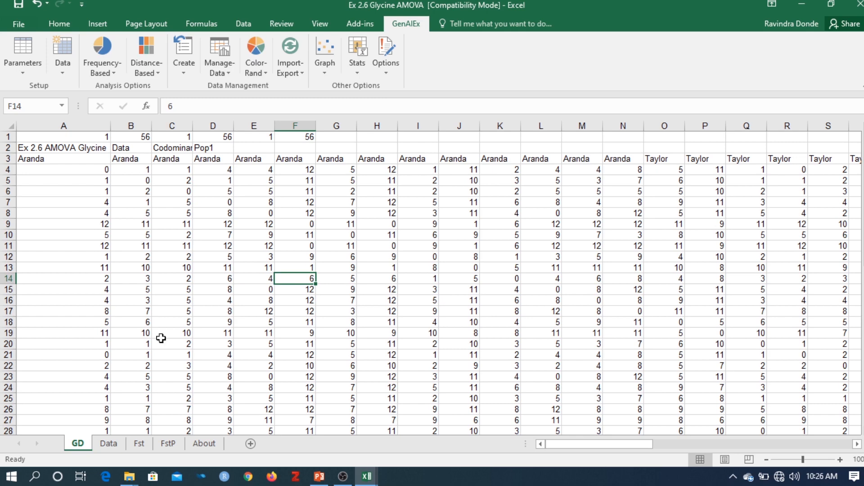
left_click(146, 67)
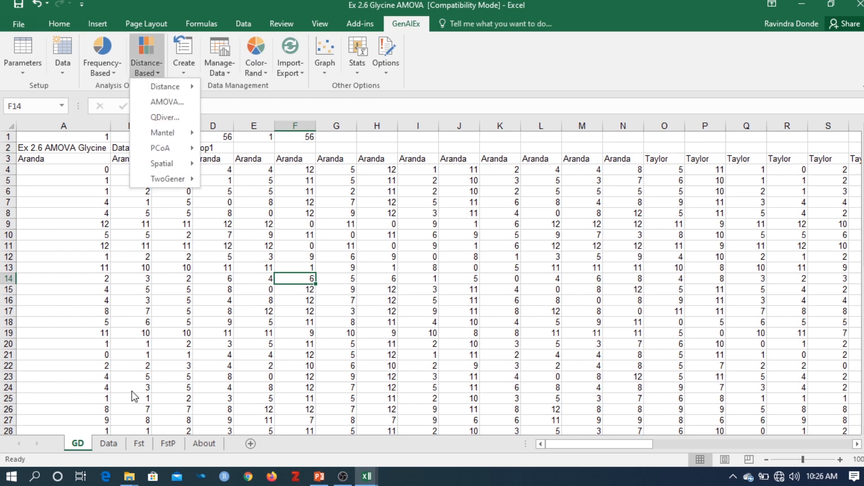
left_click(109, 446)
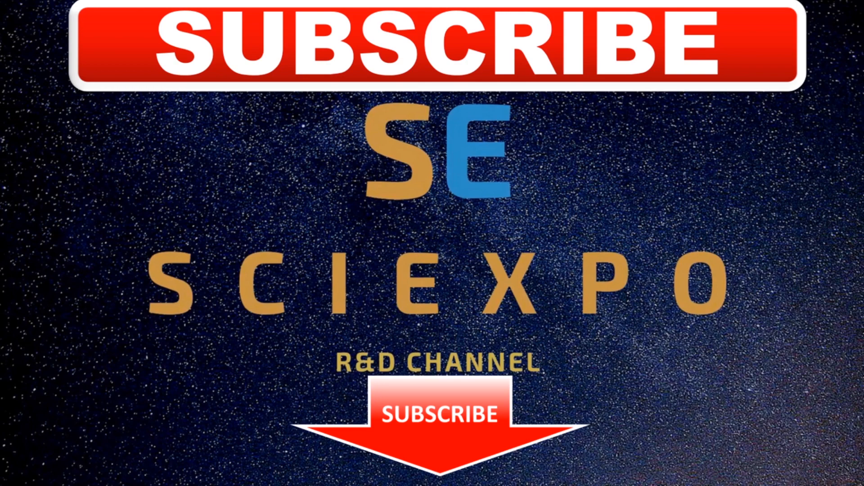
- Exit the running slide show in PowerPoint
key("Escape")
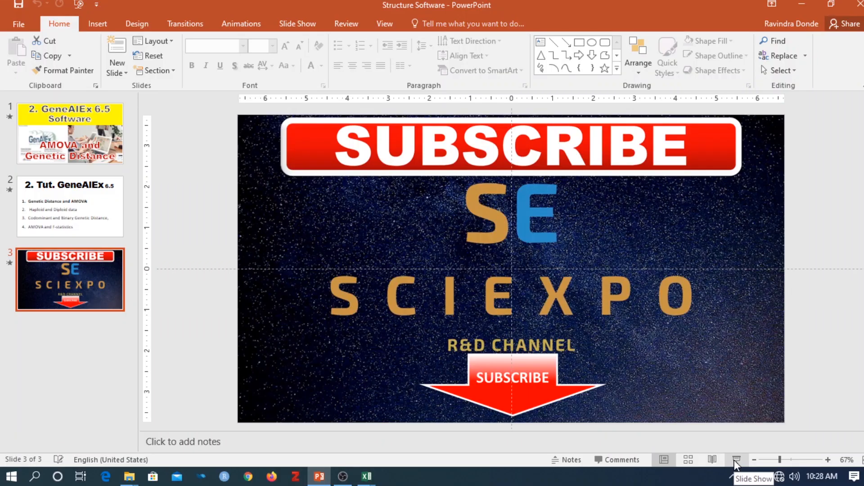